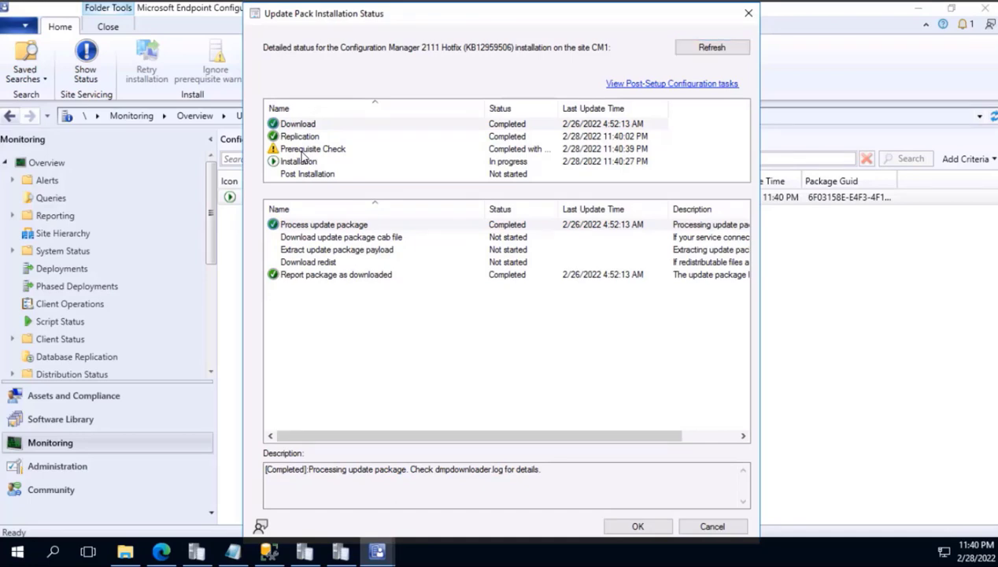
- Examine the hotfix's prerequisite check results down to the HTTPS or Enhanced HTTP warning
click(301, 151)
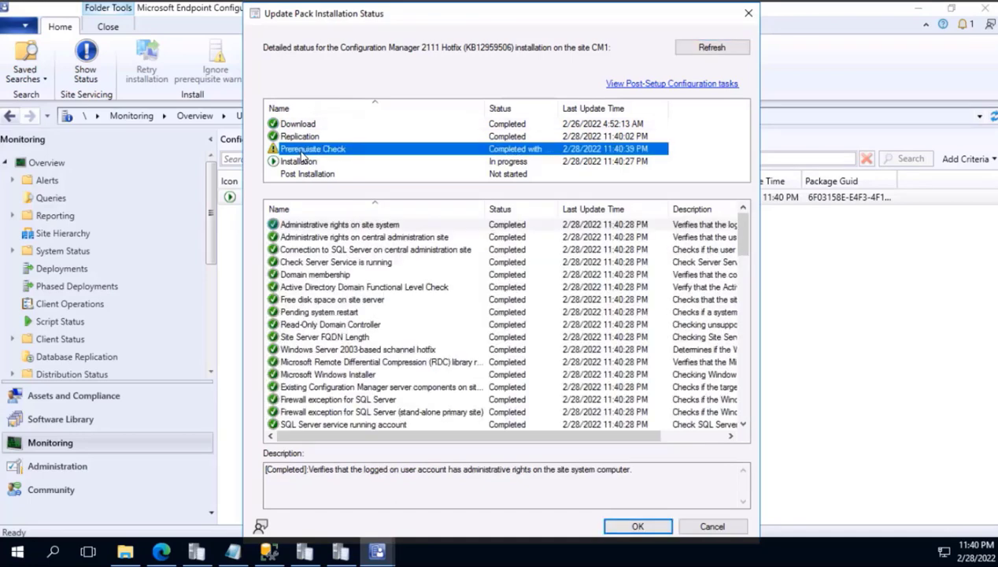
scroll(287, 263, down, 10)
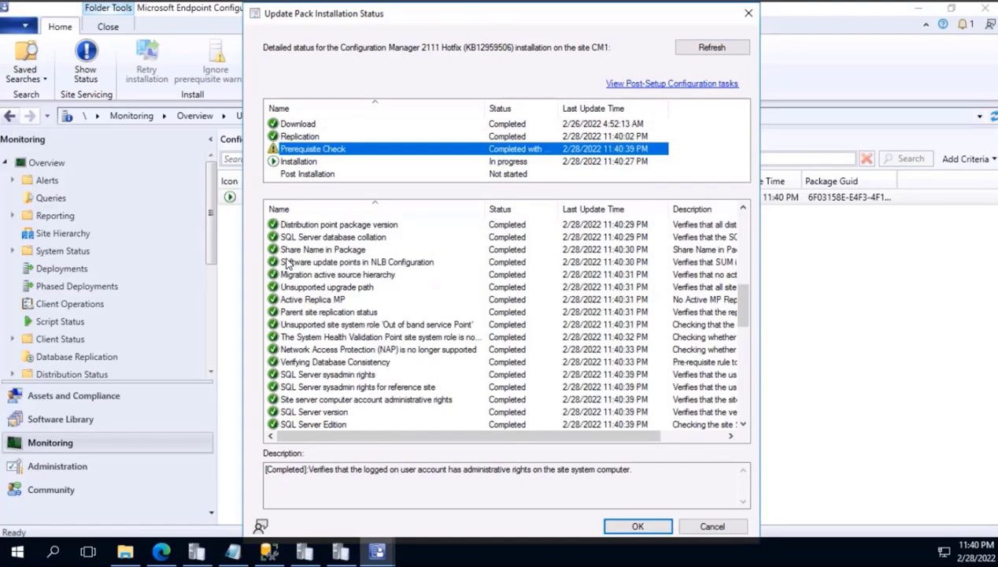
scroll(287, 264, down, 8)
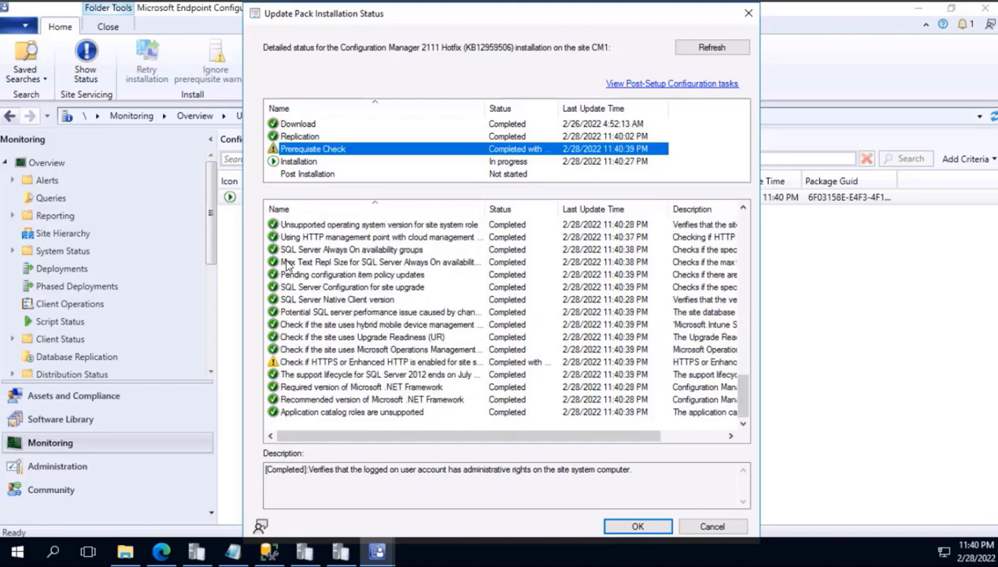
click(293, 362)
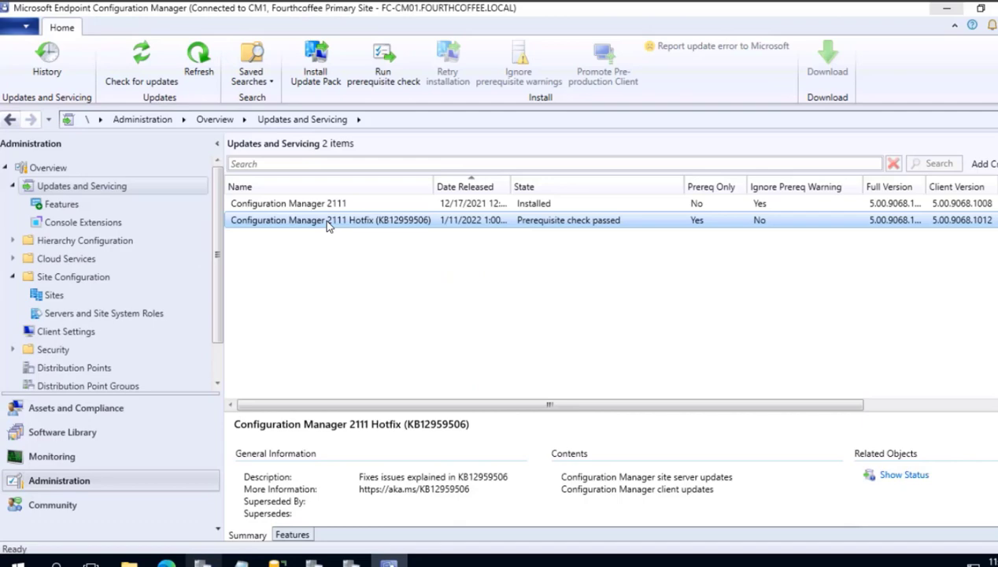
- Start the Install Update Pack wizard for Configuration Manager 2111 Hotfix (KB12959506) under Updates and Servicing in the Administration workspace
right_click(329, 226)
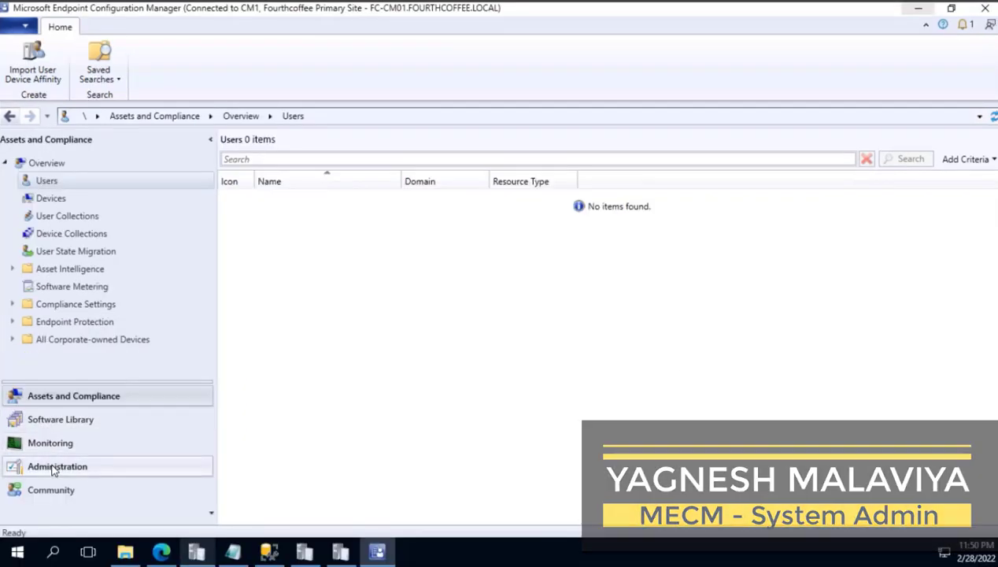
click(54, 467)
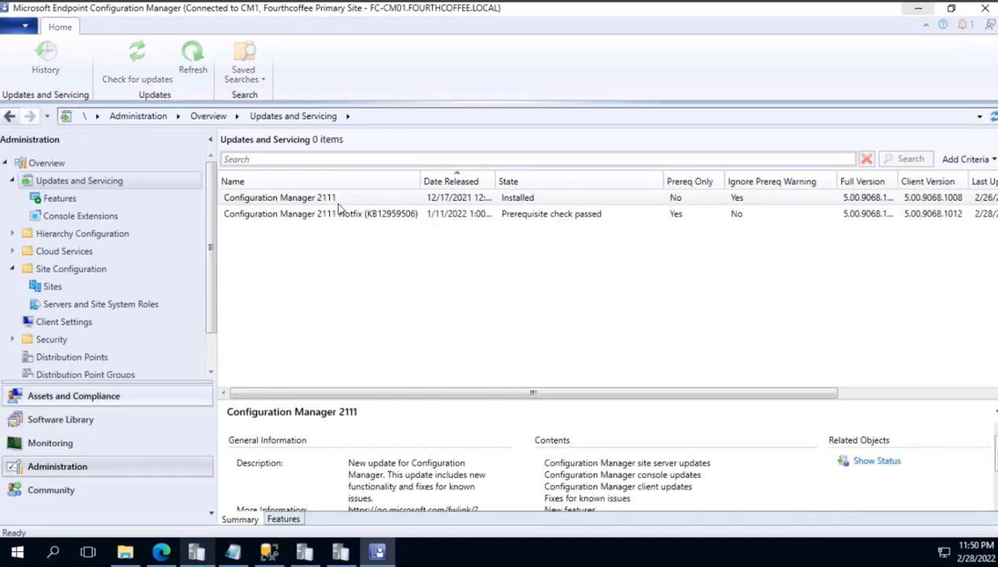
click(338, 202)
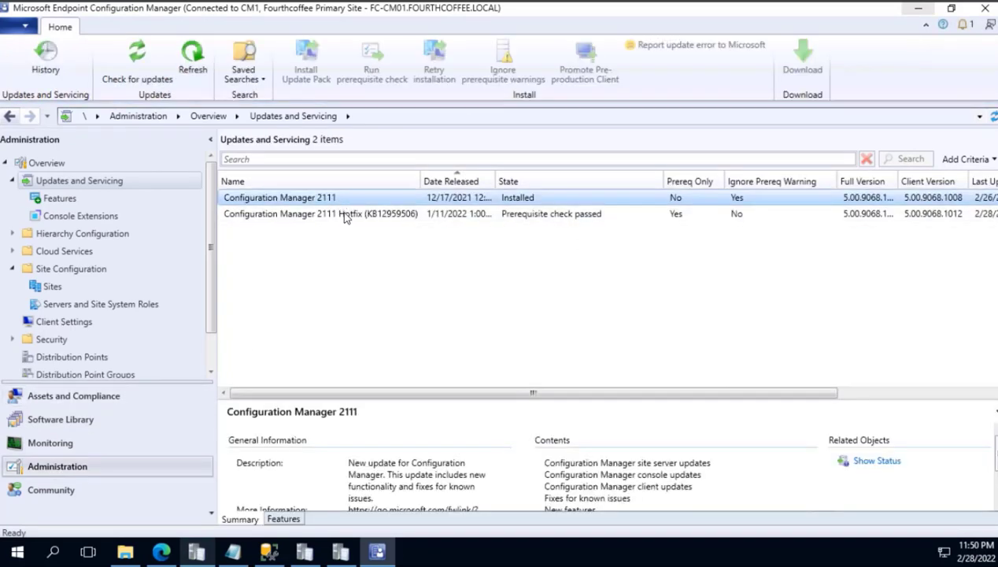
click(344, 216)
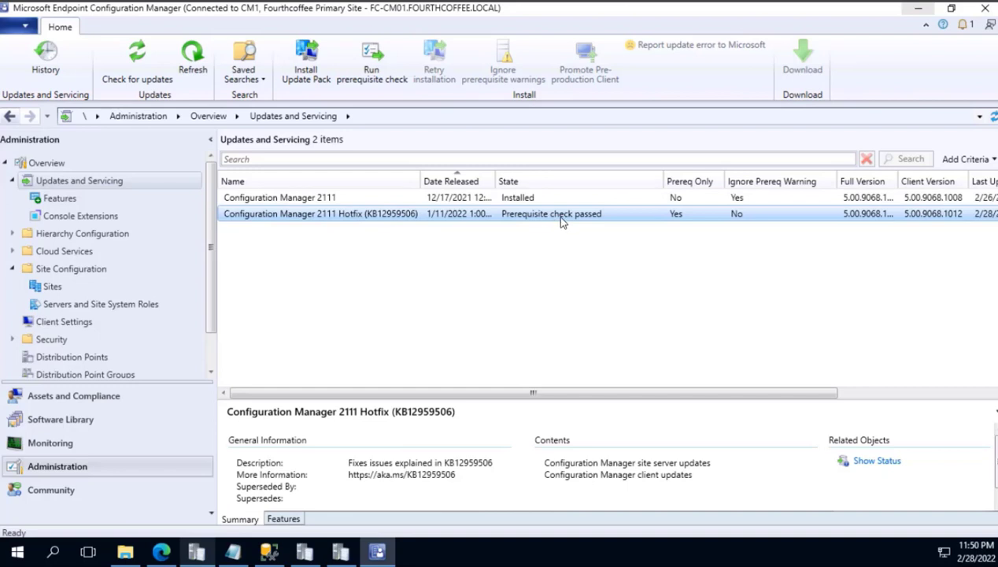
right_click(318, 219)
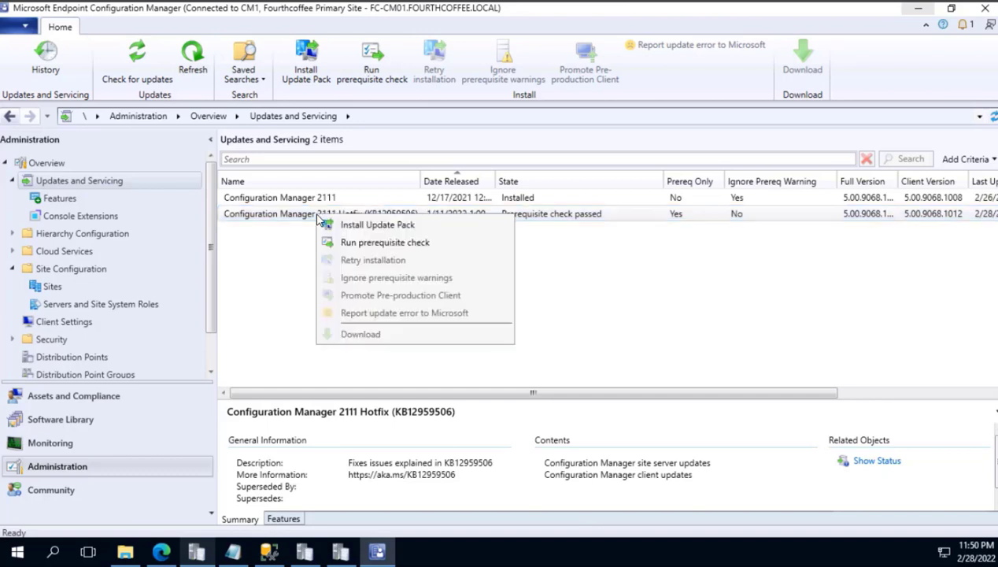
click(386, 226)
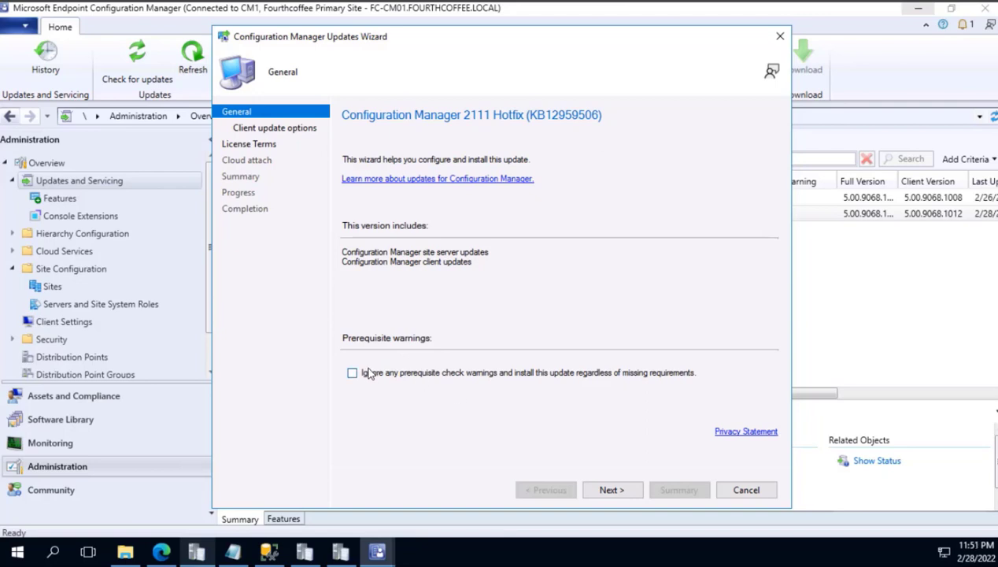
- Keep prerequisite warnings enforced and the client set to Upgrade without validating, and accept the License Terms and Privacy Statement
click(598, 489)
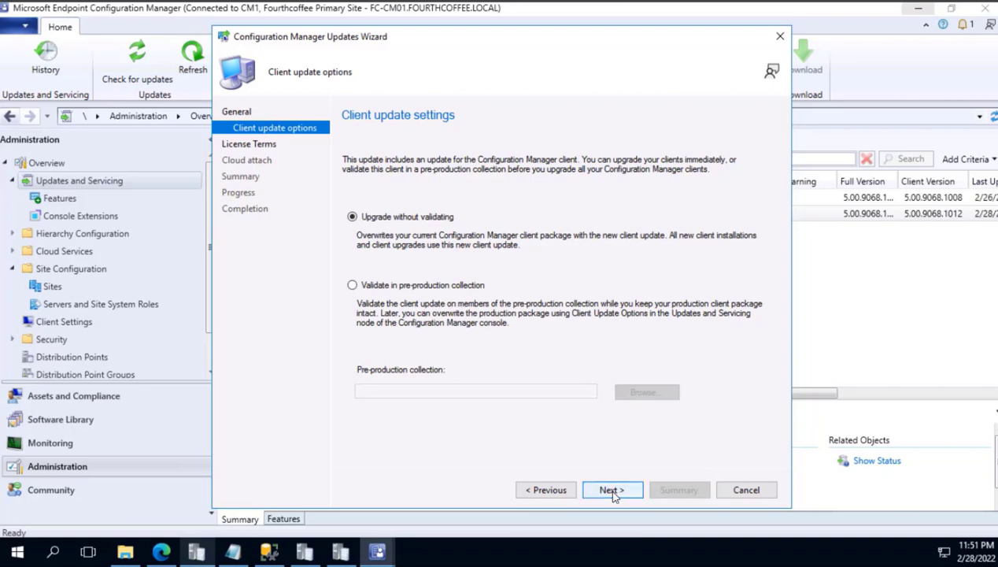
click(611, 490)
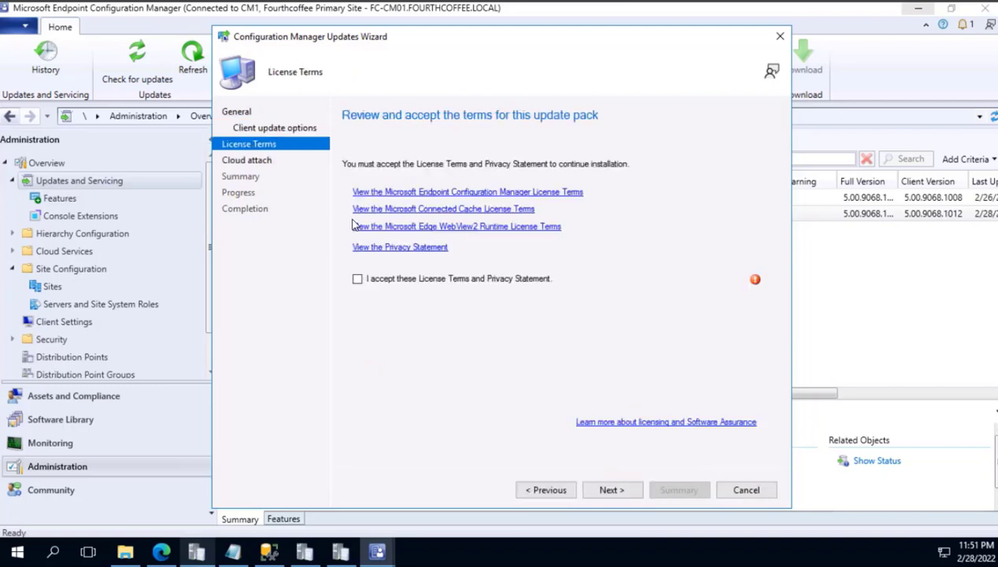
click(357, 279)
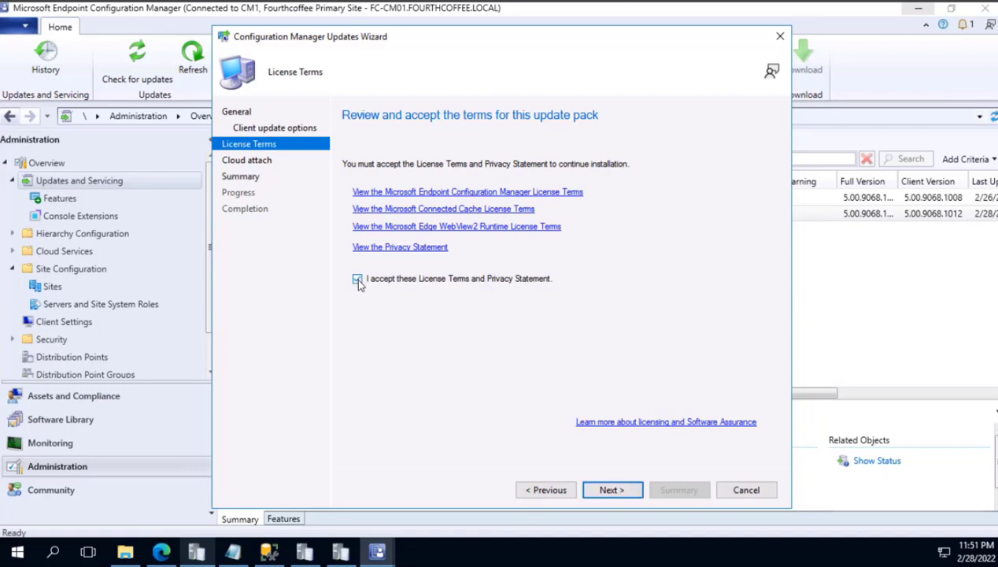
click(611, 489)
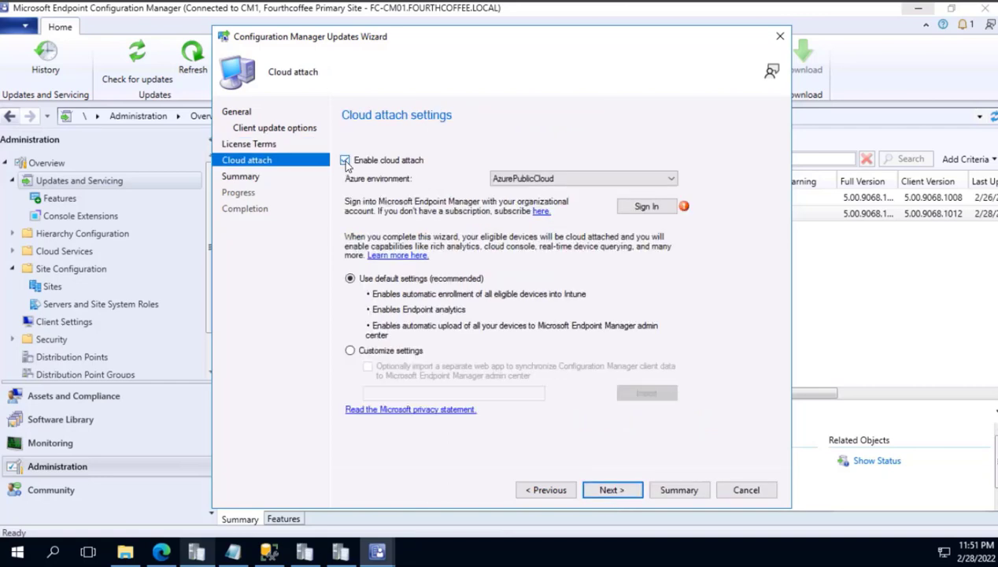
- Disable cloud attach and complete the updates wizard to start the hotfix installation
click(387, 162)
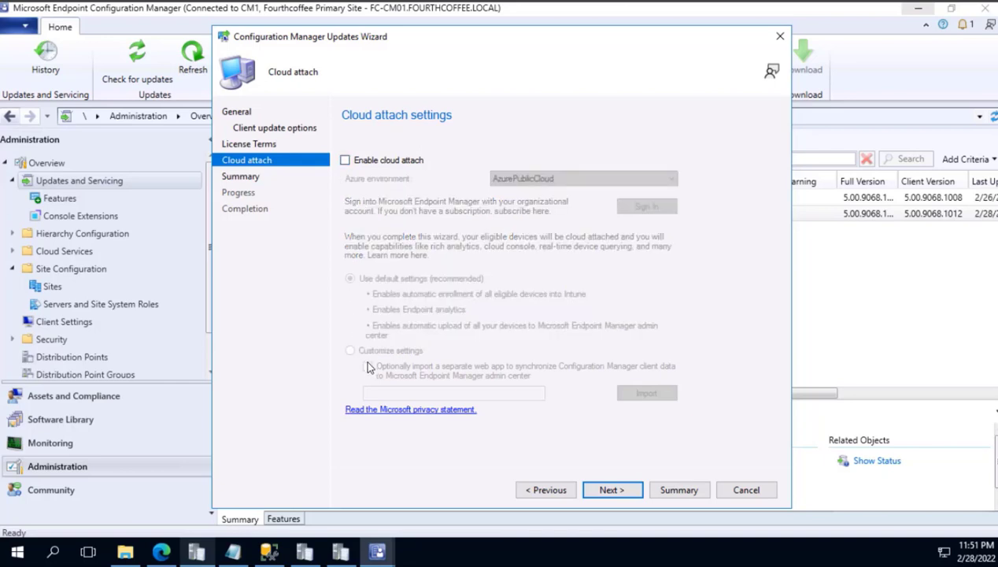
click(606, 496)
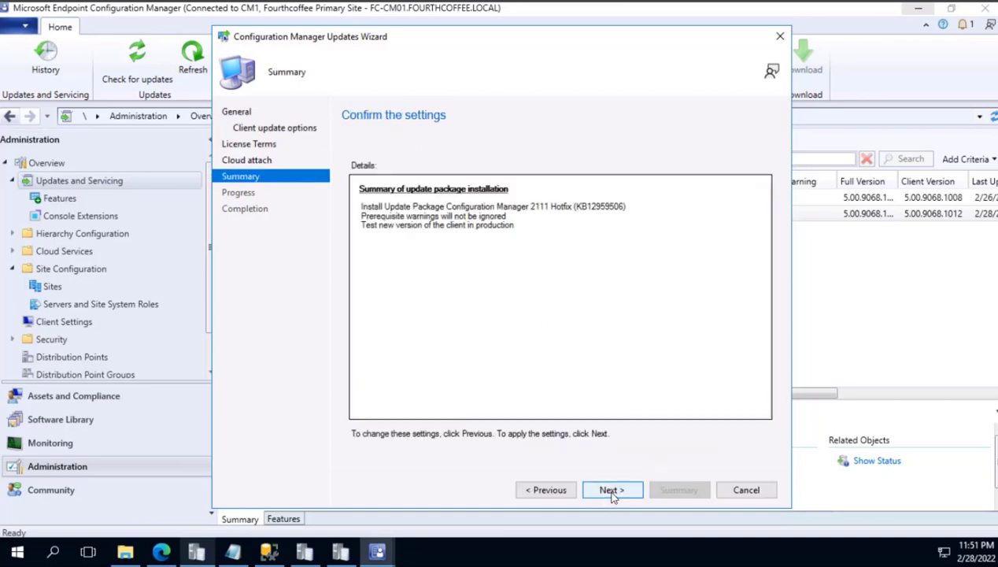
click(613, 491)
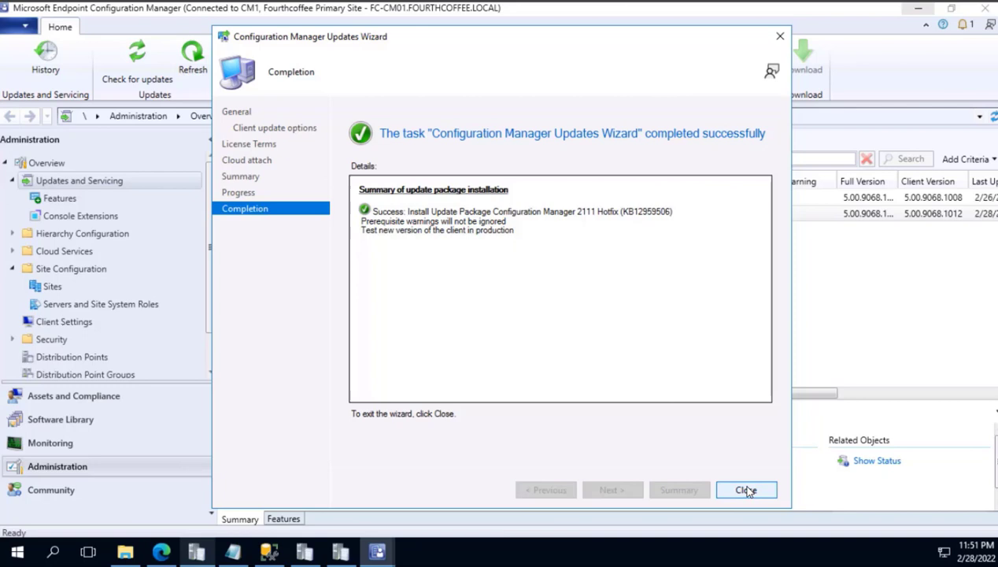
click(746, 490)
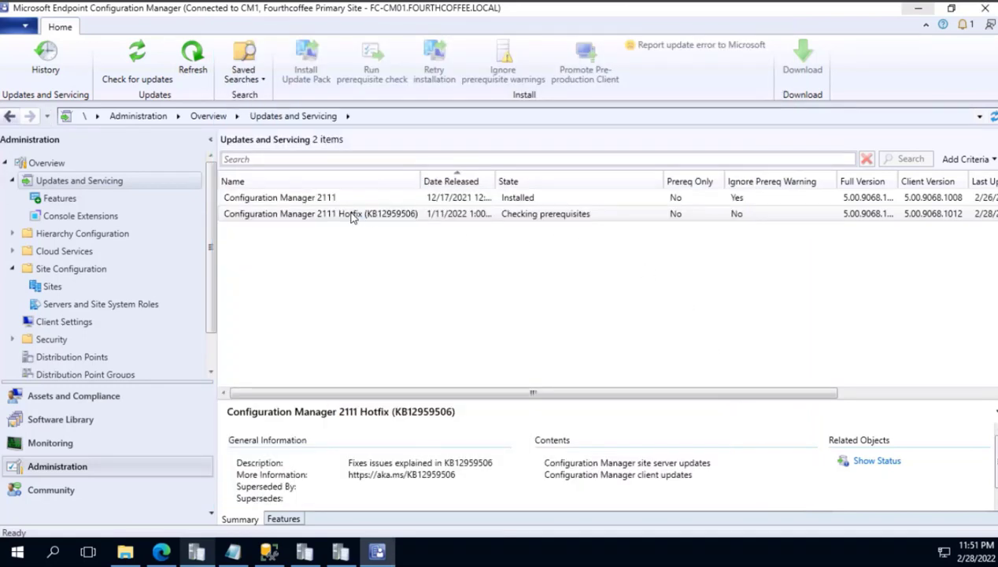
- Open the detailed update pack installation status of the 2111 hotfix for the CM1 primary site
click(352, 215)
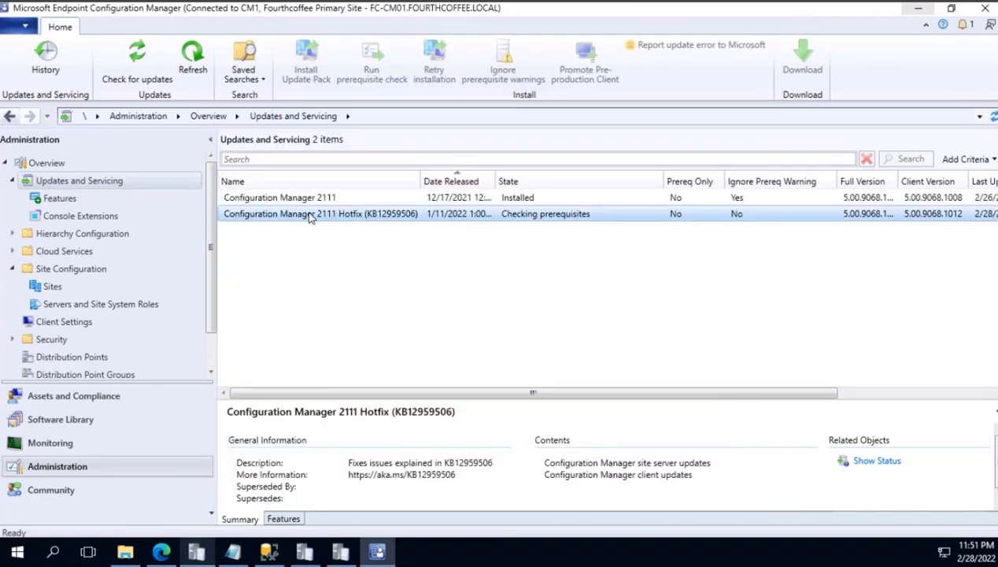
click(875, 463)
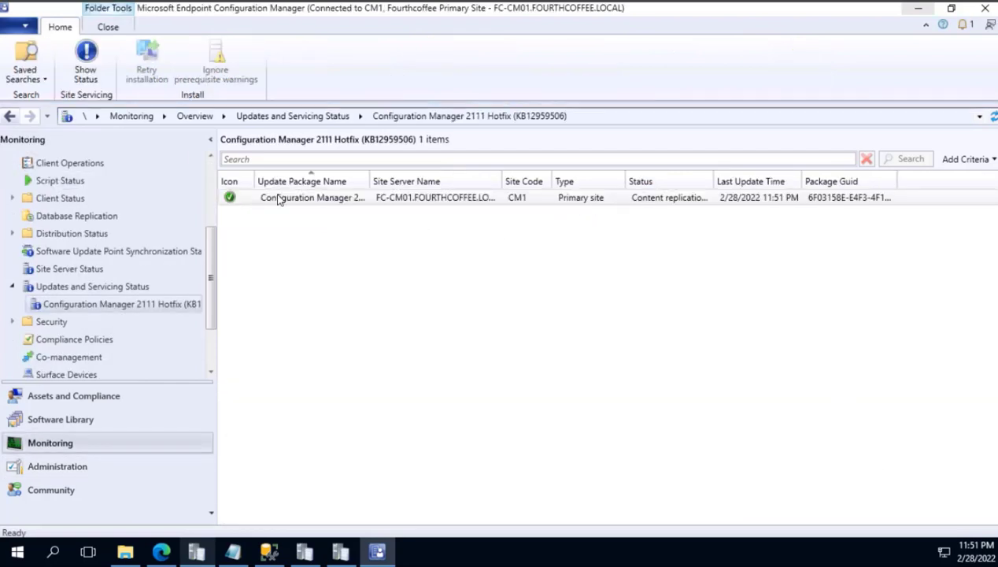
click(278, 200)
right_click(278, 200)
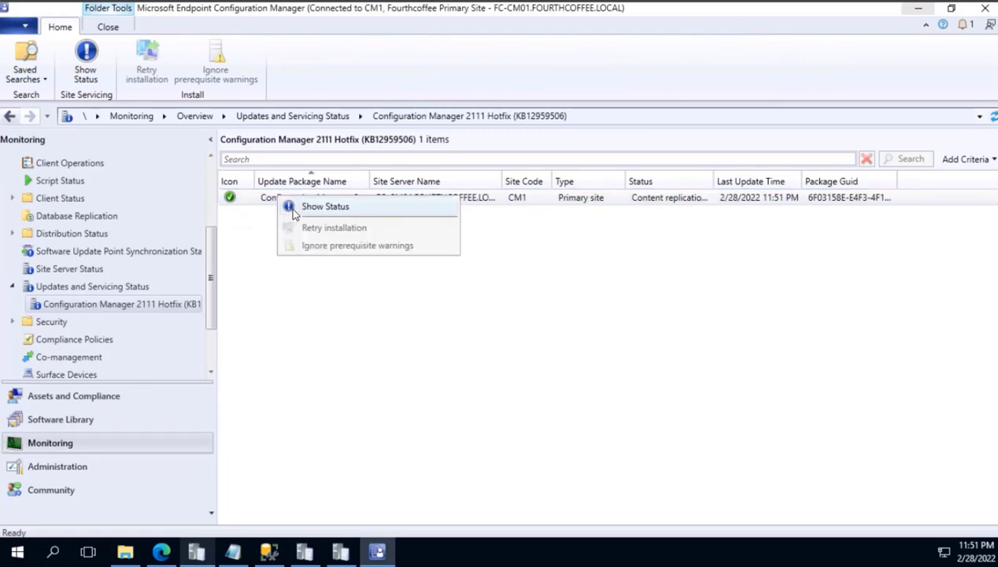
click(290, 206)
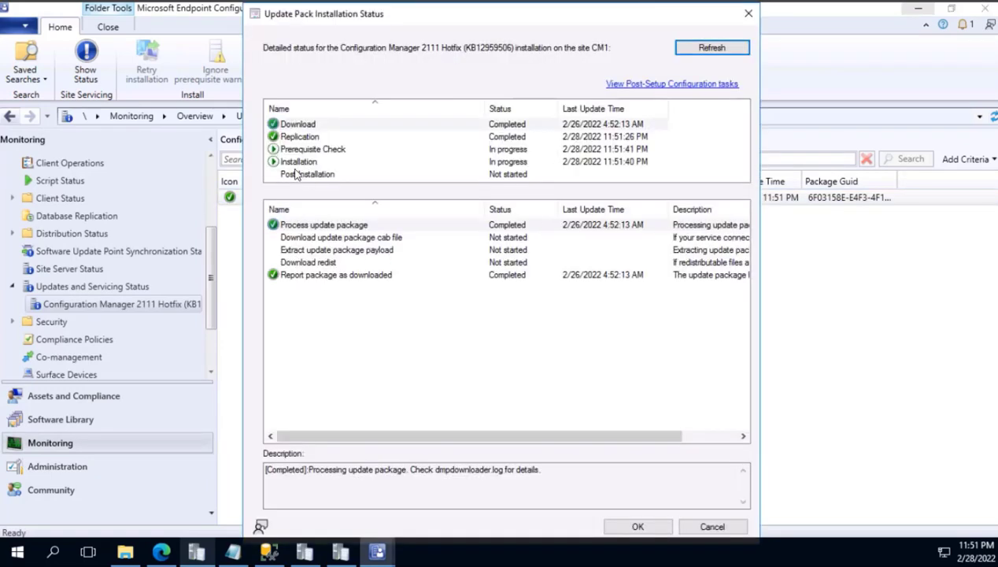
- Examine the task list of the Installation stage and the status of each task
click(289, 163)
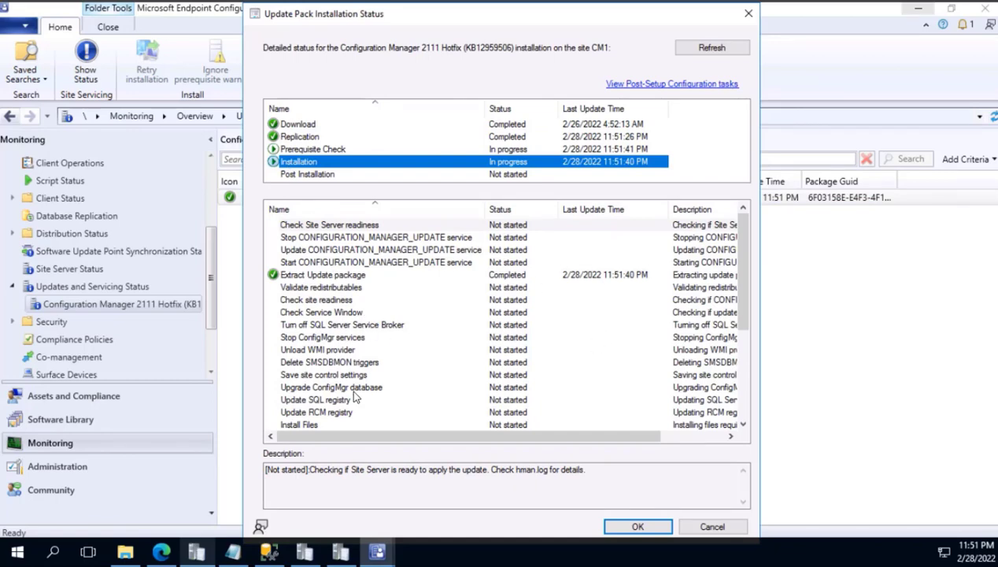
scroll(329, 293, down, 1)
scroll(329, 293, down, 3)
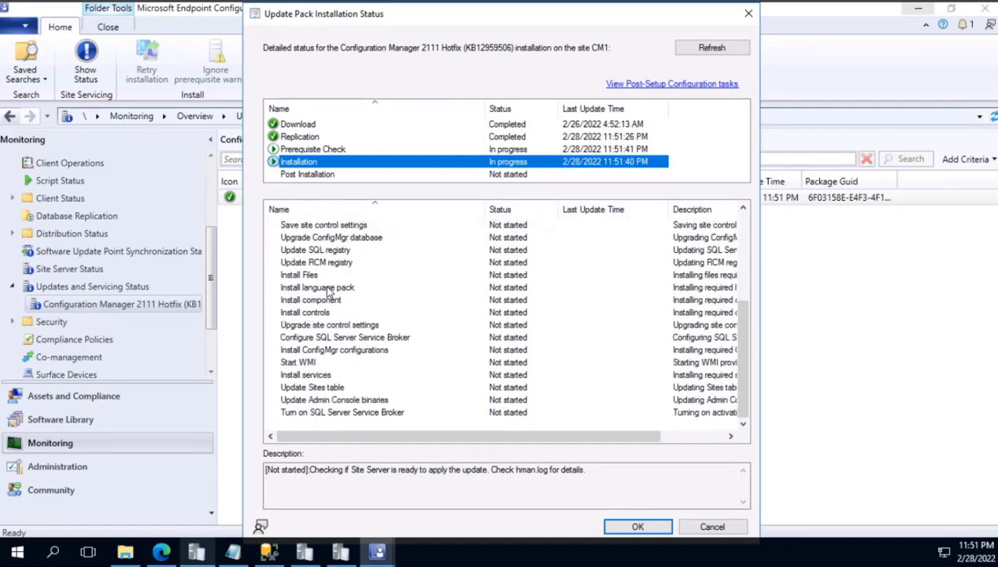
scroll(329, 293, up, 4)
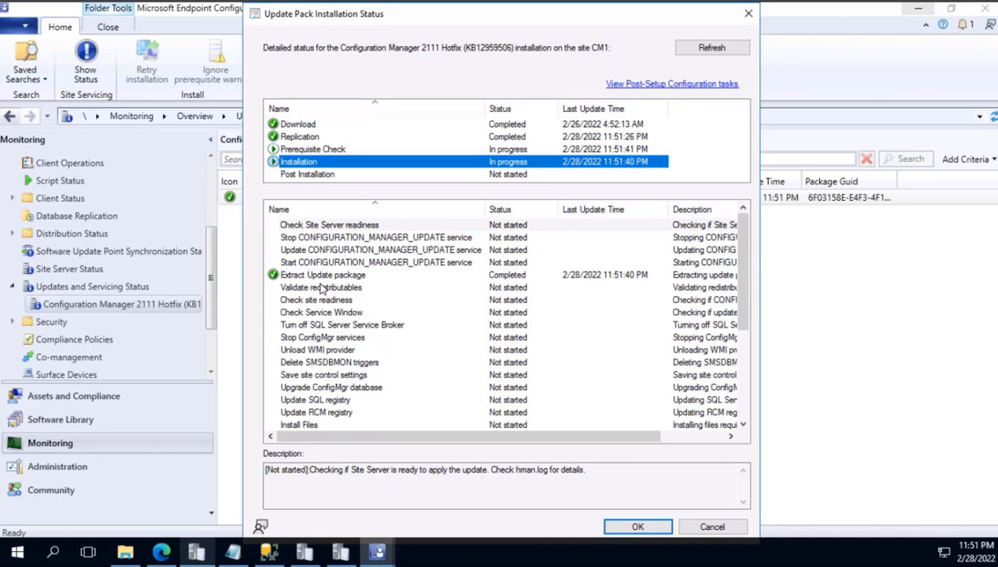
- Refresh the update pack installation status and check the progress of the Installation tasks
click(703, 49)
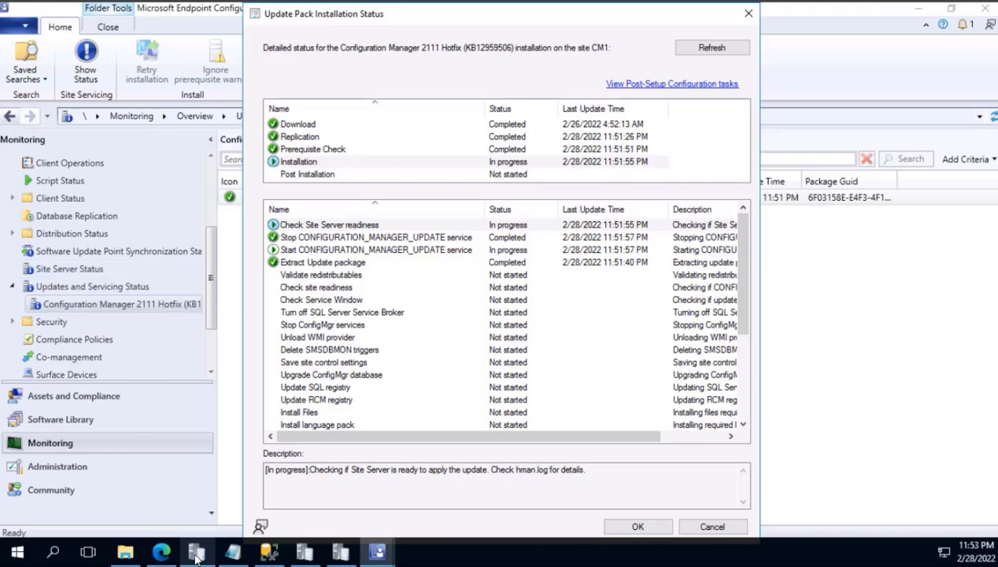
click(693, 49)
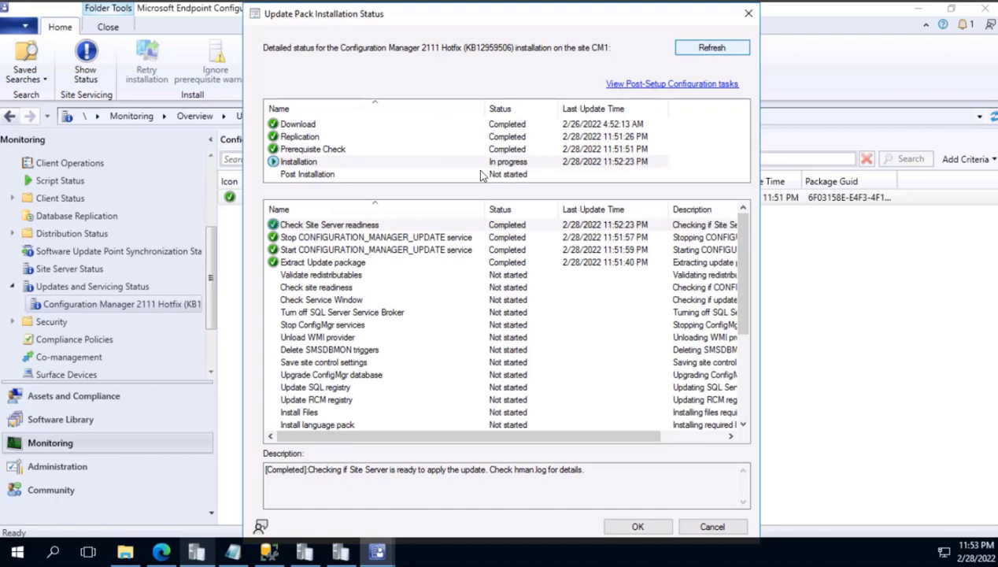
scroll(361, 352, down, 1)
scroll(361, 354, up, 1)
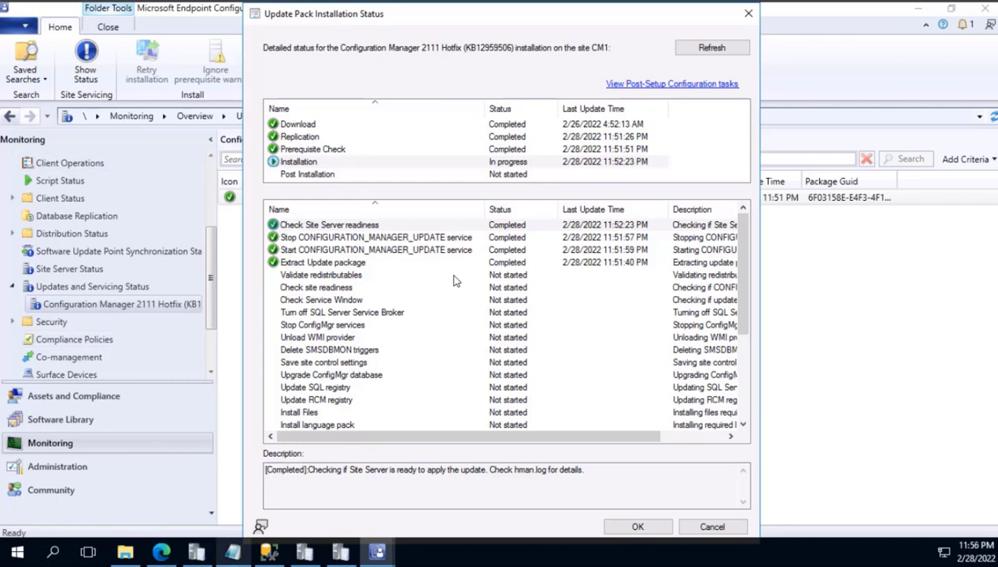
- Review the descriptions of the Start CONFIGURATION_MANAGER_UPDATE service and Extract Update package tasks, and refresh the installation status
click(441, 253)
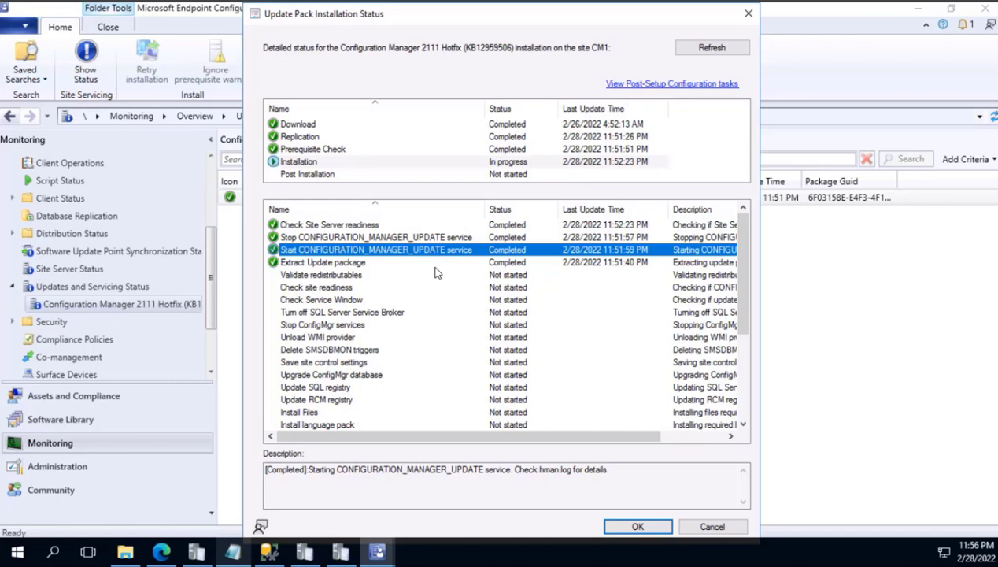
click(434, 265)
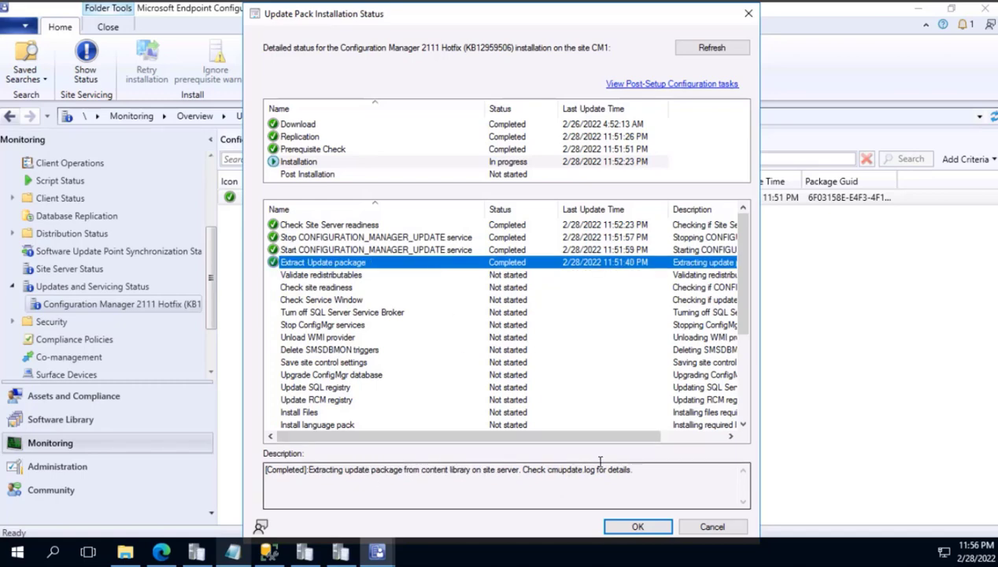
scroll(667, 444, right, 3)
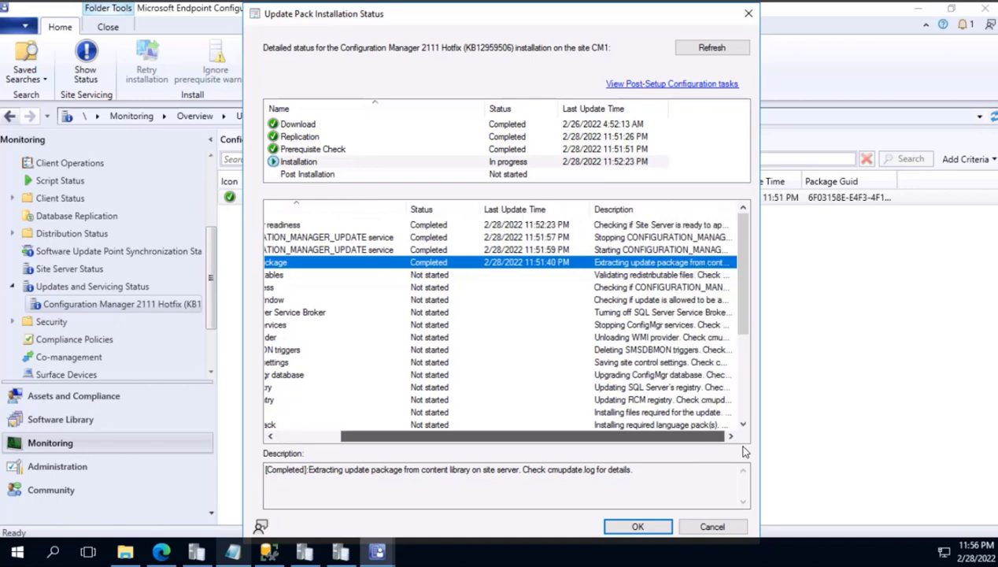
drag(334, 449, 305, 450)
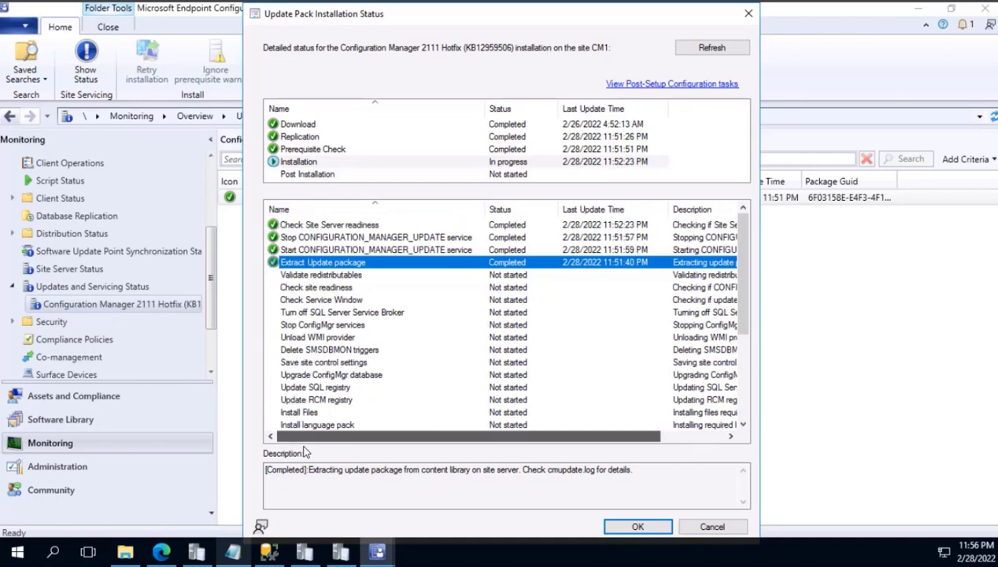
scroll(299, 325, down, 4)
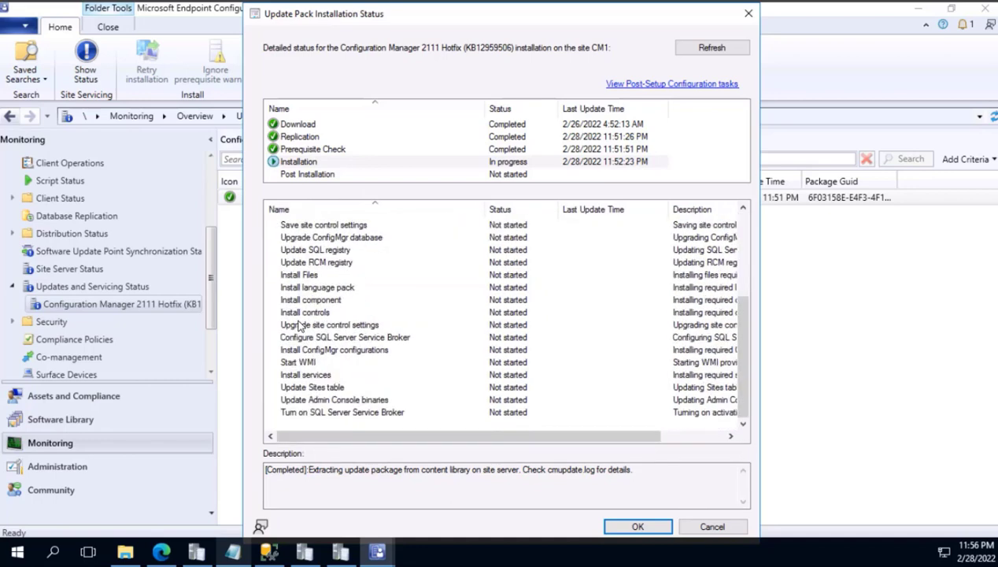
scroll(299, 325, up, 4)
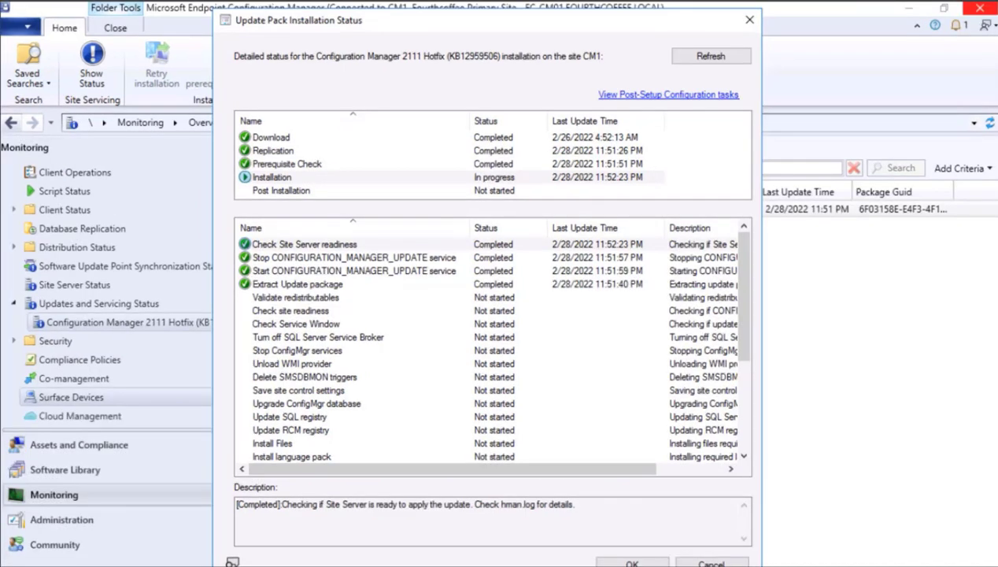
click(701, 58)
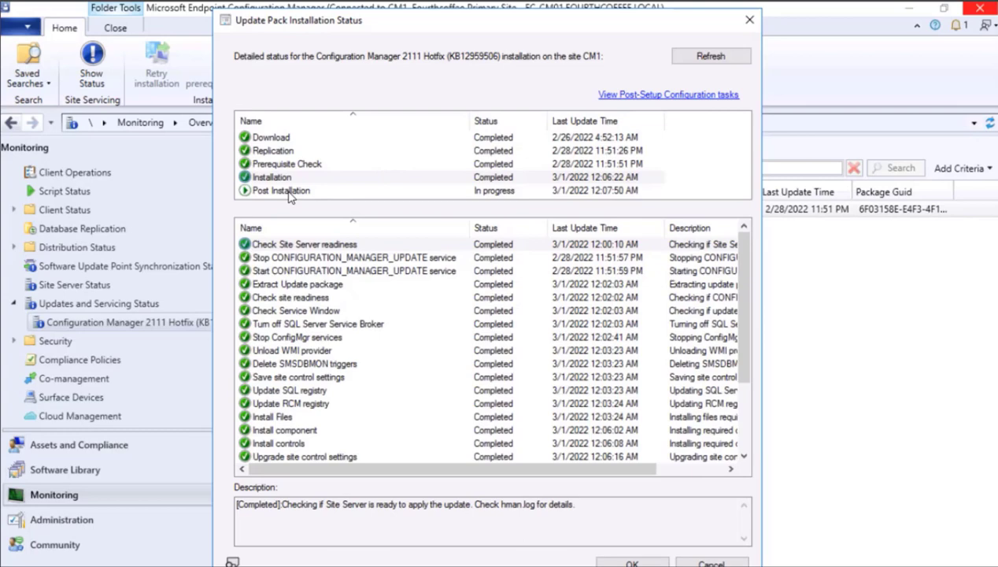
- Show the Post Installation tasks, refresh their status, and select the Installing SMS_EXECUTIVE service task to read its description
click(290, 191)
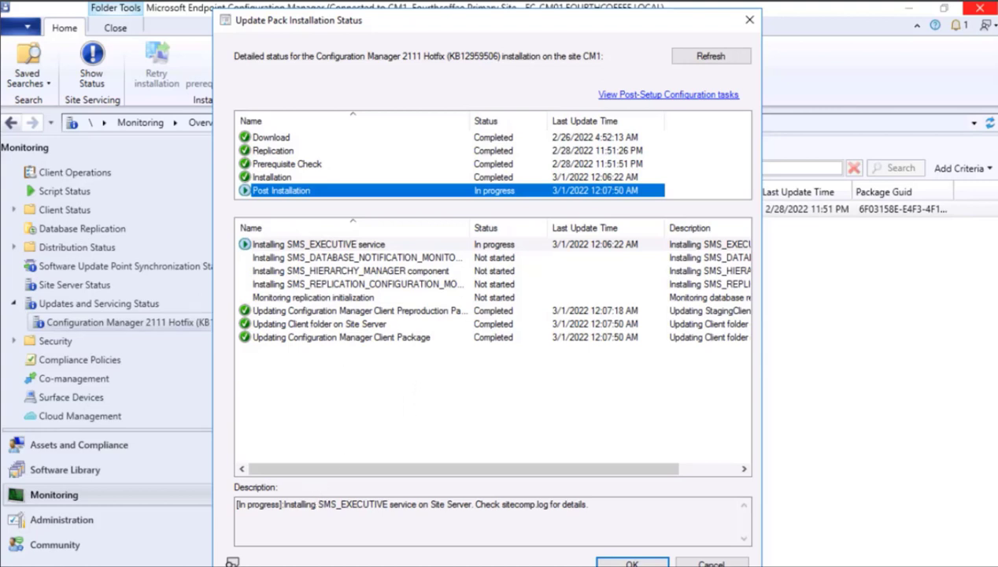
click(720, 58)
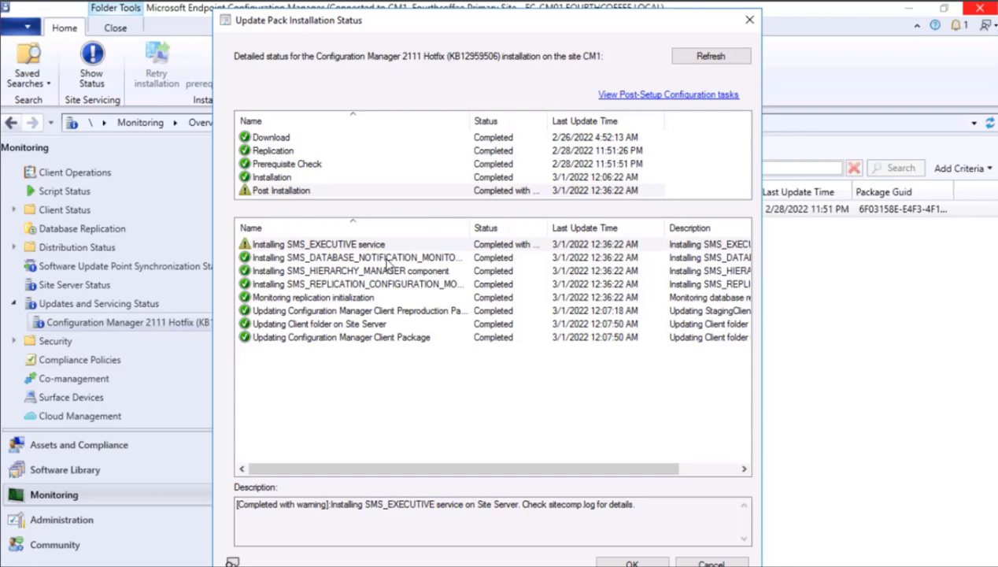
click(330, 244)
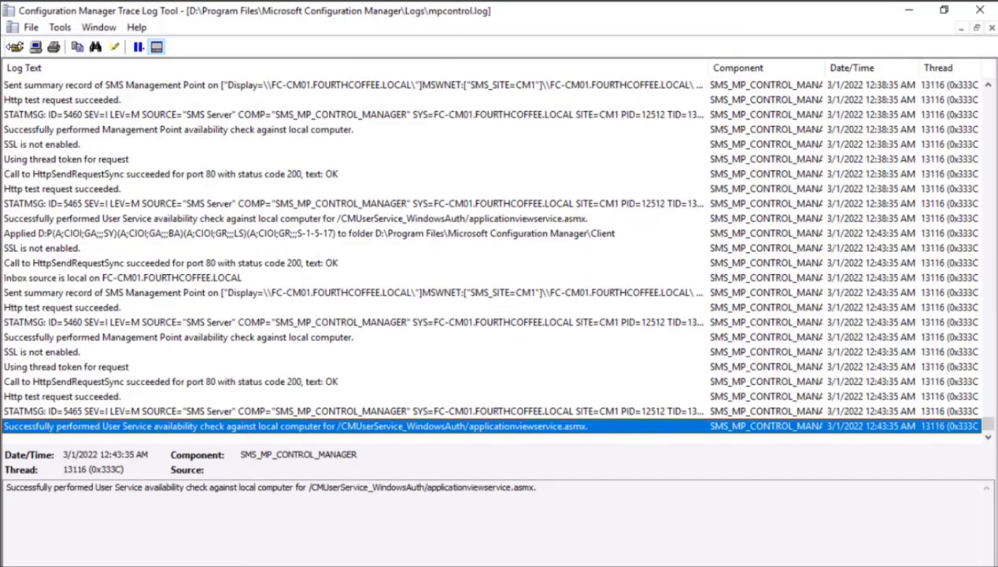
- Switch to Configuration Manager Trace Log Tool and open sitecomp.log from the Logs folder
key(ctrl+o)
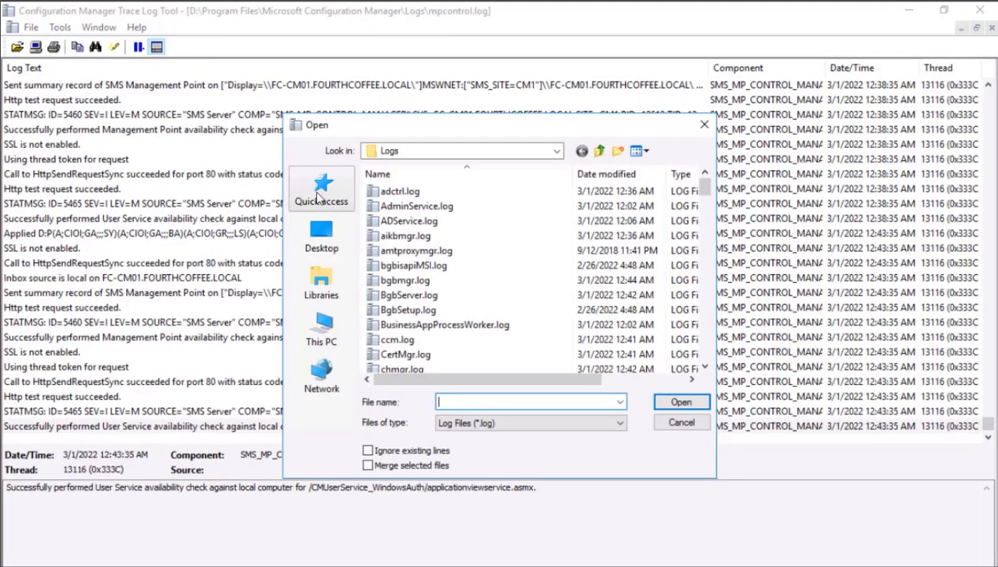
scroll(465, 275, down, 15)
click(407, 266)
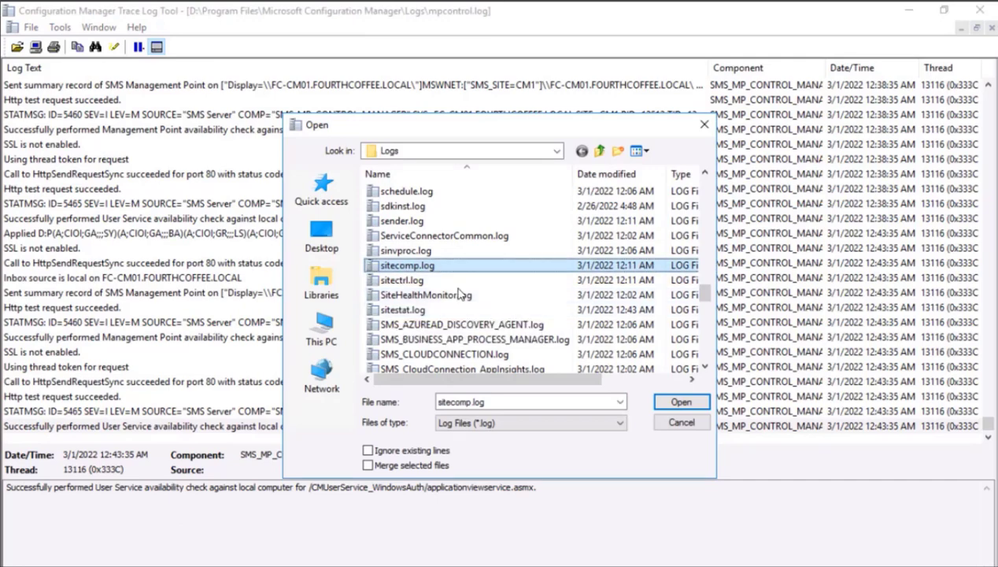
key(Return)
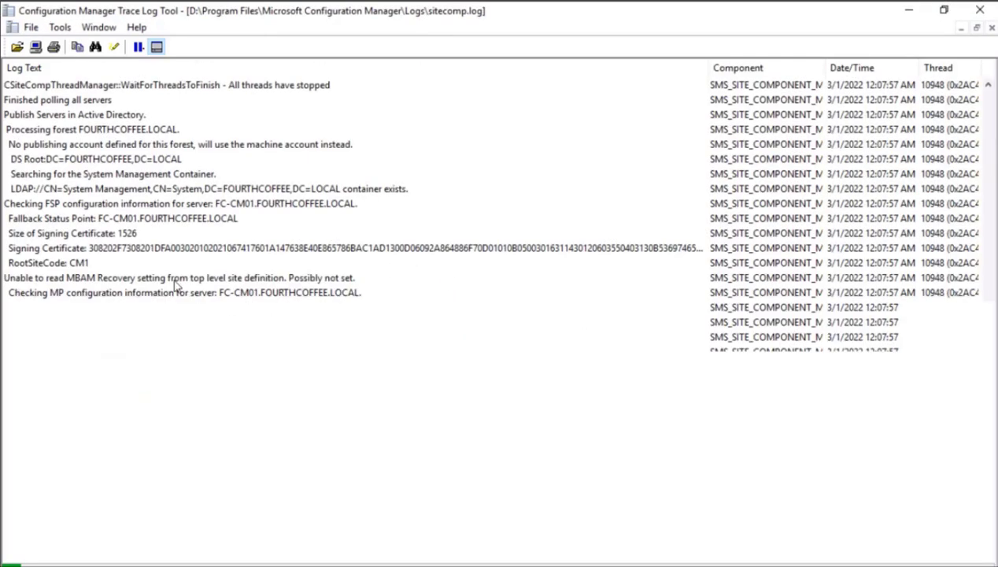
- Examine the latest entries of sitecomp.log for the state of the site component manager
click(158, 265)
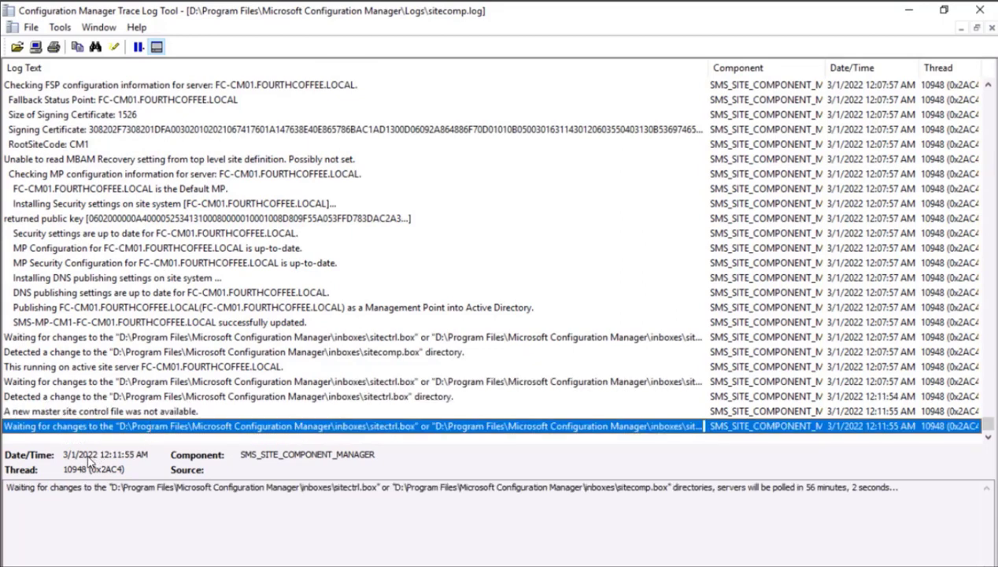
click(165, 415)
click(49, 429)
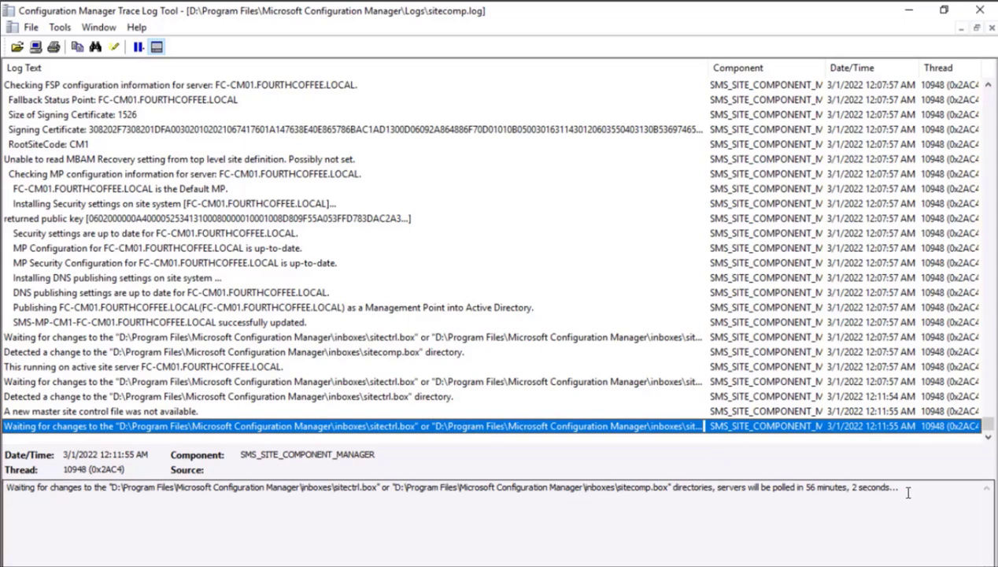
click(100, 415)
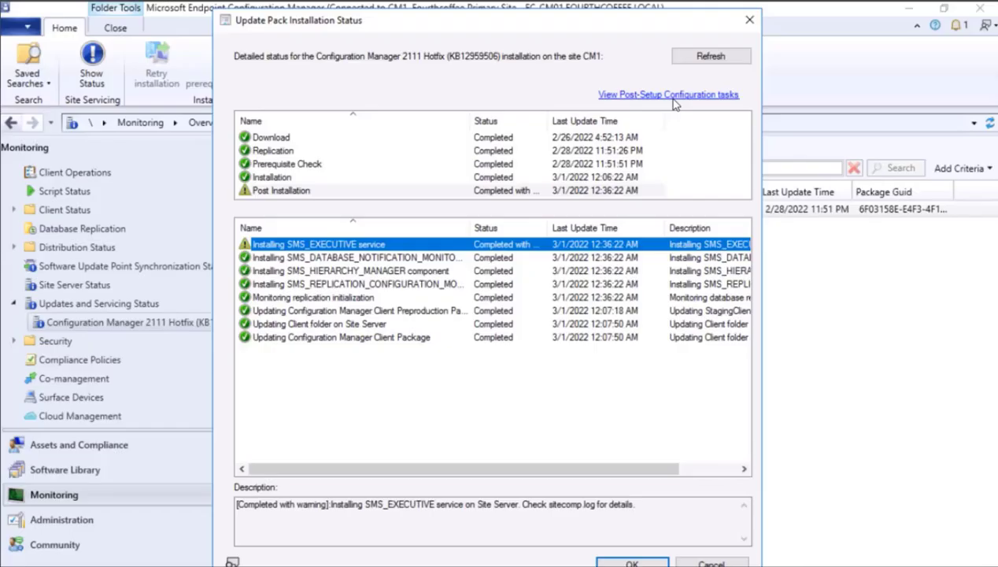
- Open the post-setup configuration tasks documentation from the update pack status, choosing Microsoft Edge as the app always used
click(673, 98)
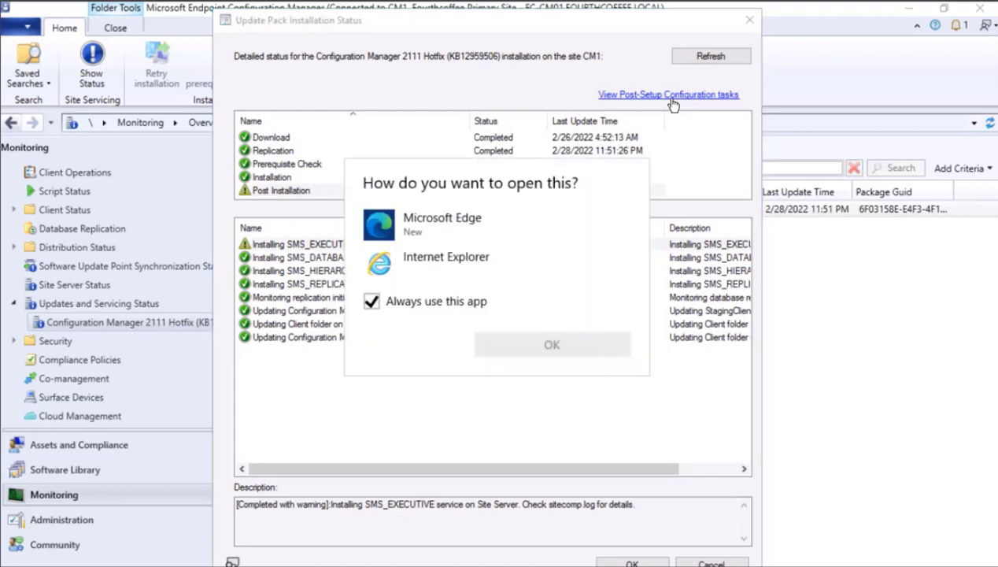
click(430, 230)
click(552, 345)
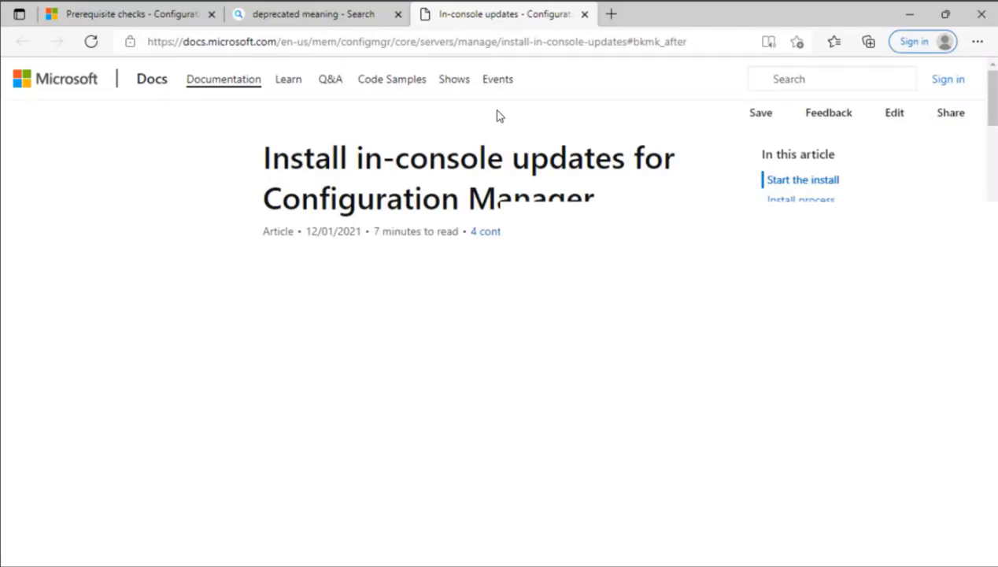
- Skim the article on installing in-console updates down through its Install process section
scroll(435, 363, down, 2)
scroll(436, 364, down, 10)
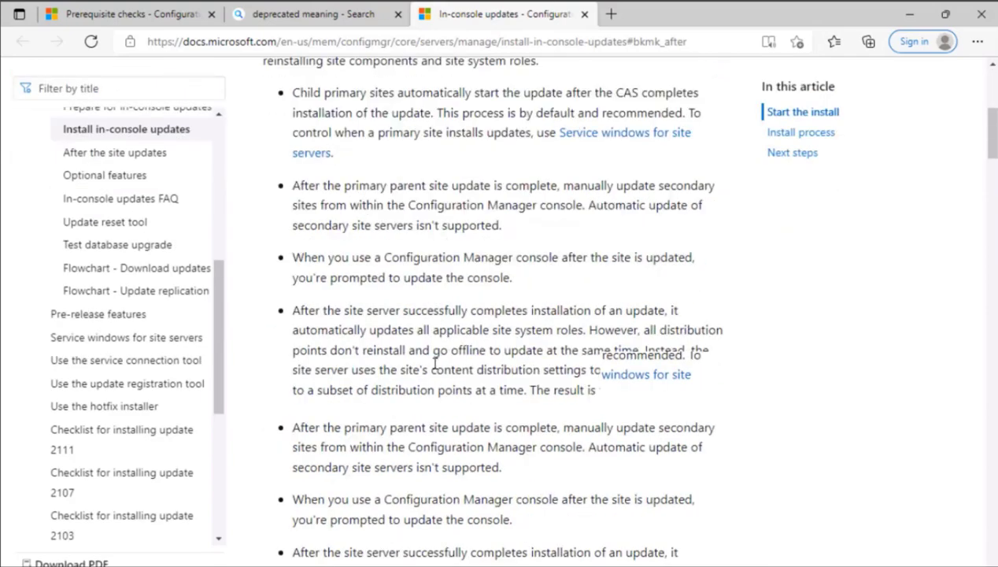
scroll(436, 363, down, 2)
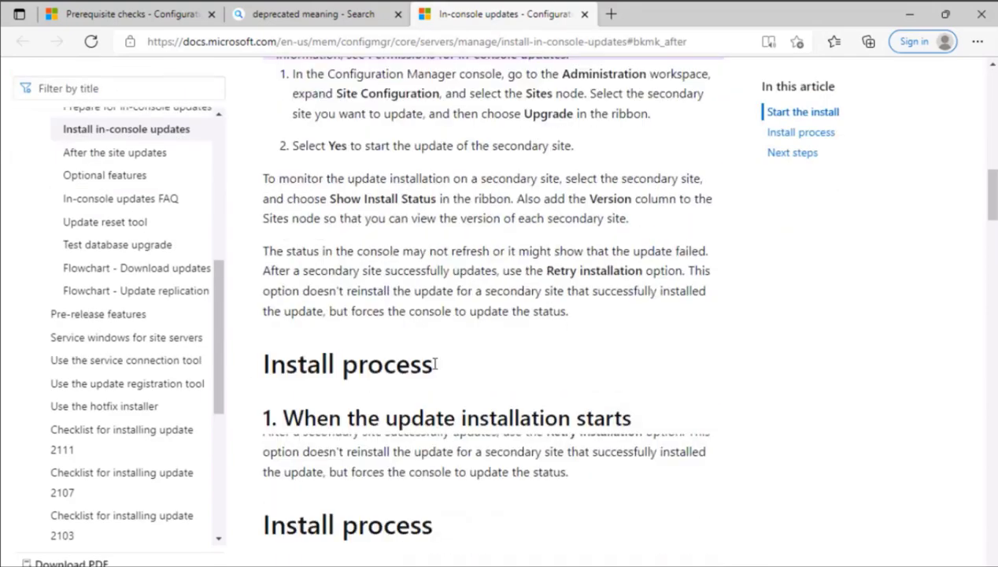
scroll(436, 363, down, 15)
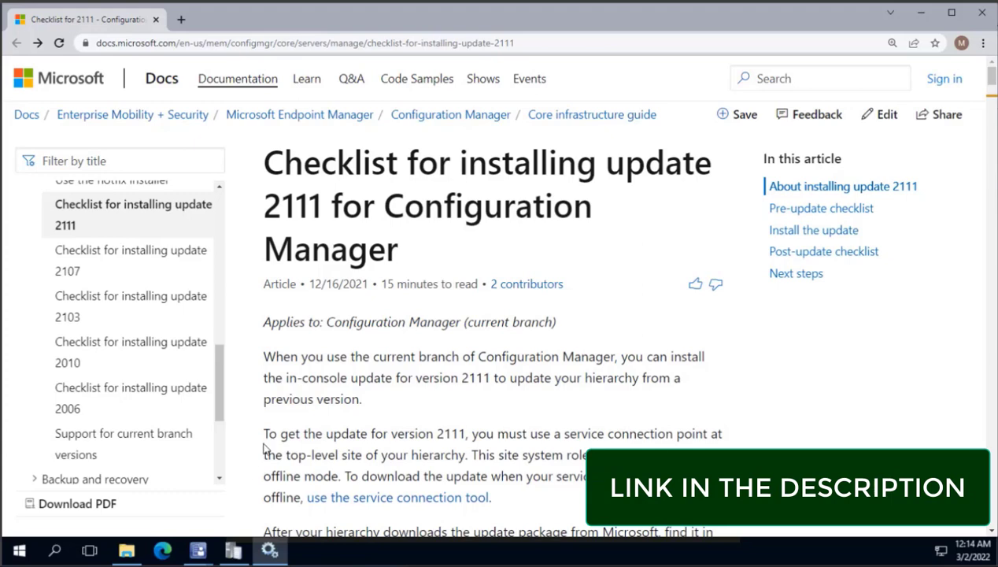
- Highlight the 2111 checklist's instruction to restart the SMS_Executive service, and show the actions available for SMS_EXECUTIVE in Services
scroll(469, 413, down, 7)
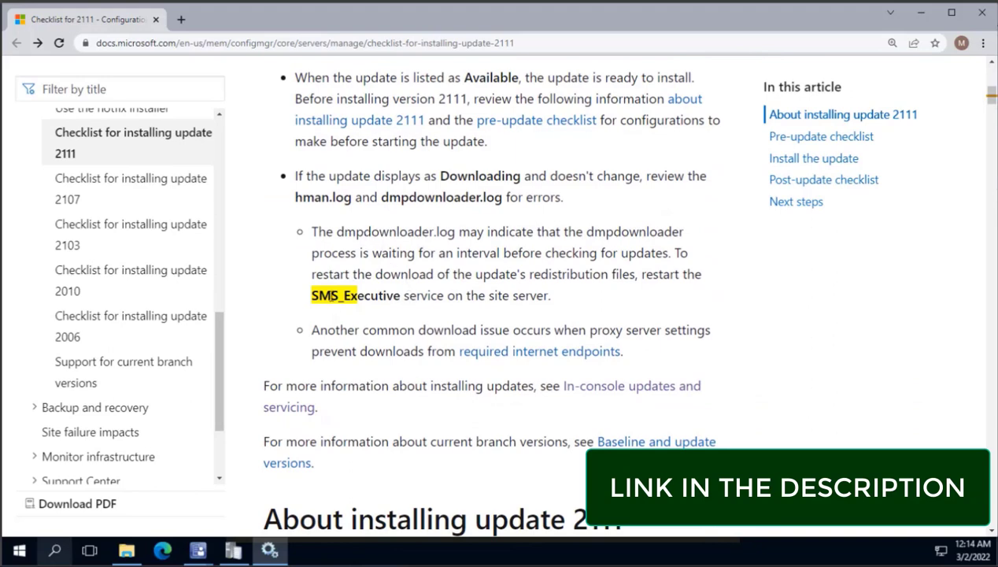
drag(642, 273, 661, 298)
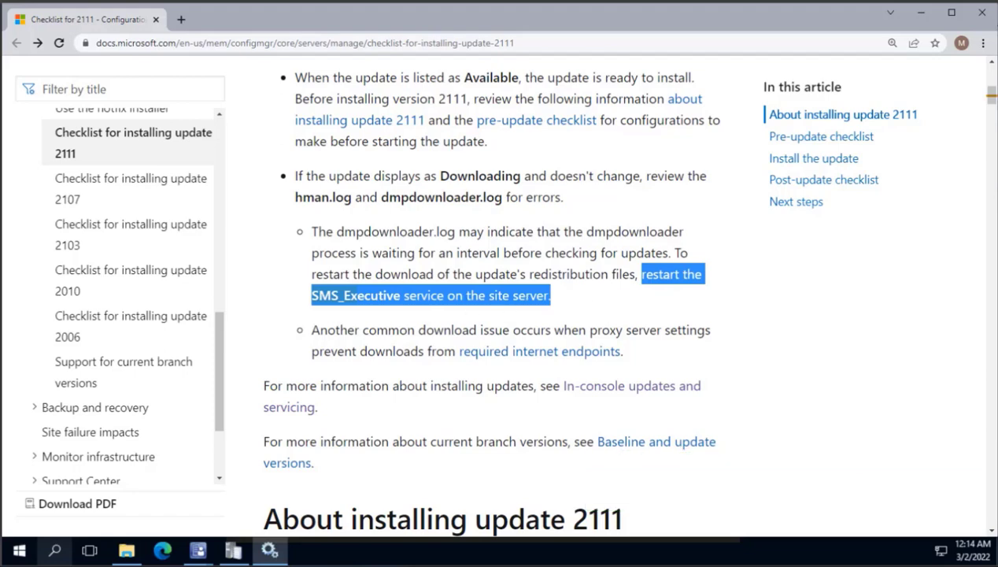
click(919, 13)
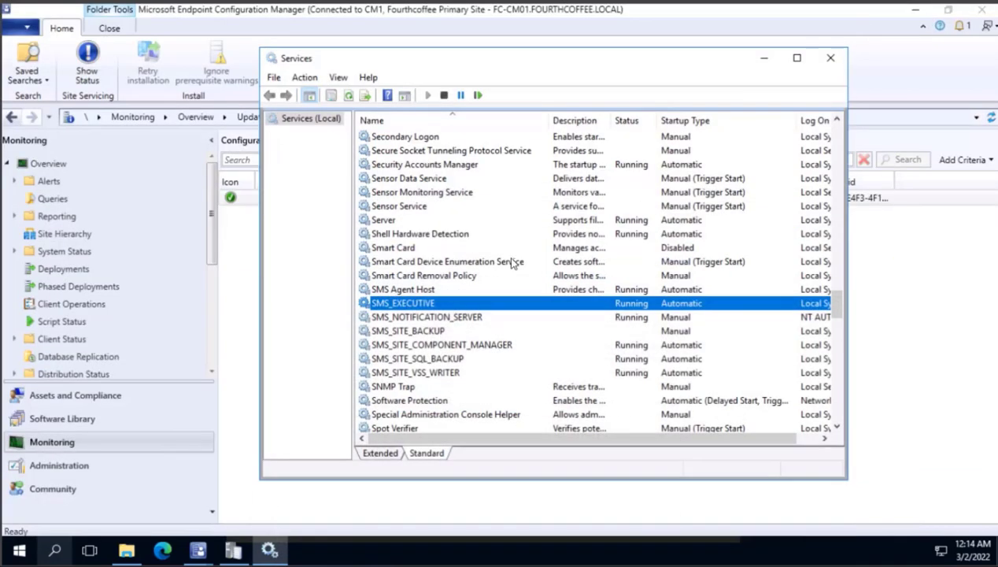
right_click(390, 308)
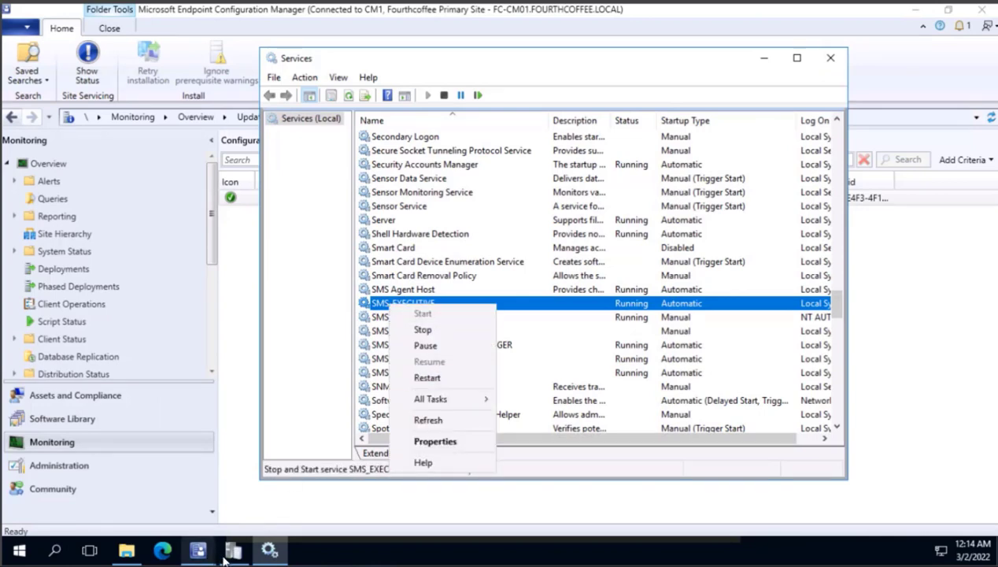
- Refresh and review the hotfix's Post Installation tasks in Update Pack Installation Status, and check its CM1 status in the Configuration Manager console
mouse_move(199, 551)
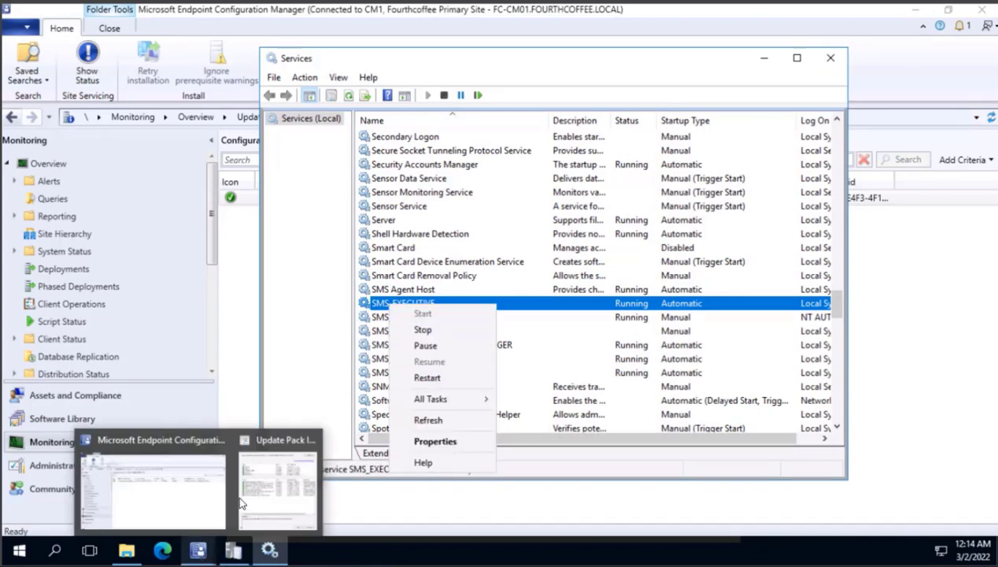
click(280, 478)
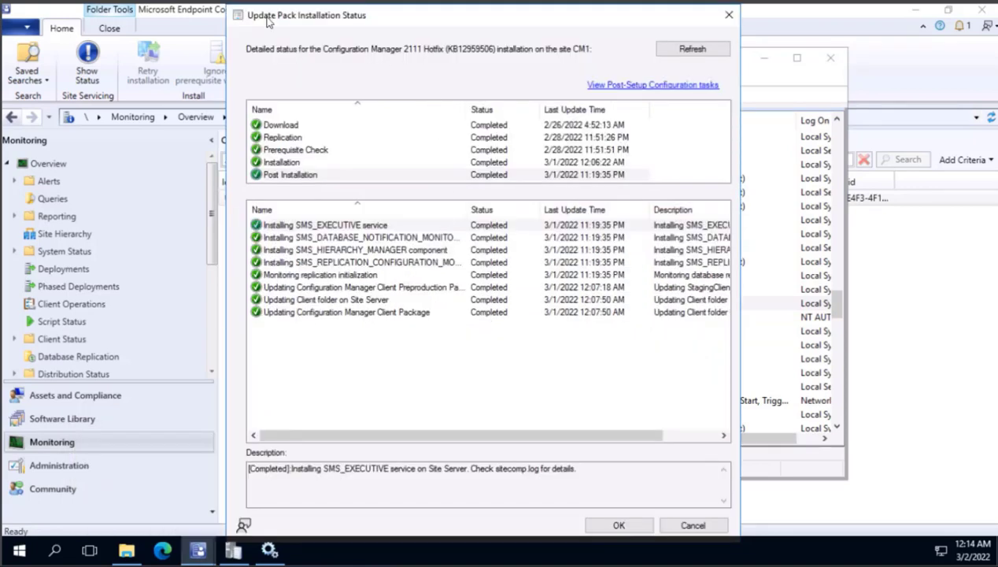
click(680, 54)
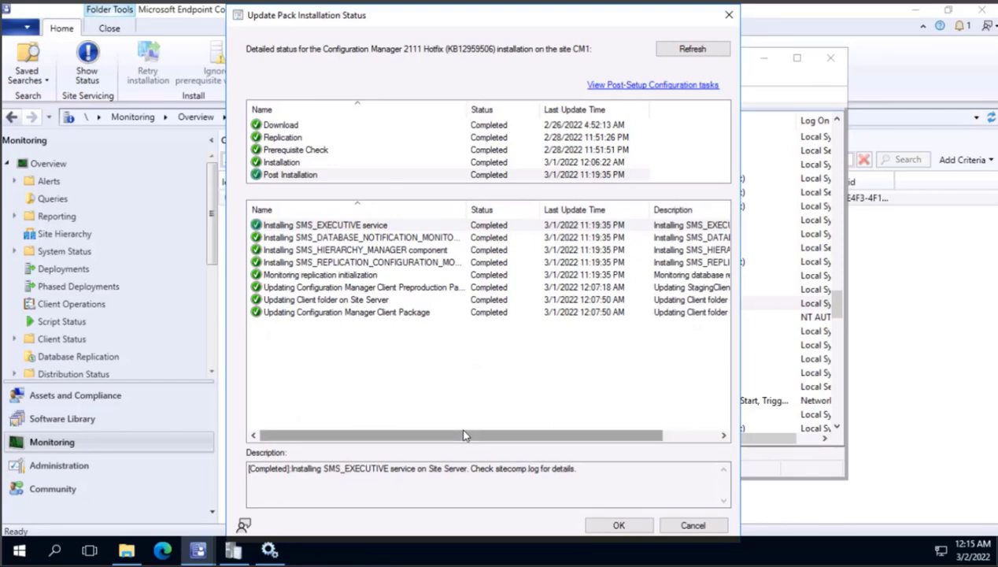
drag(645, 438, 712, 436)
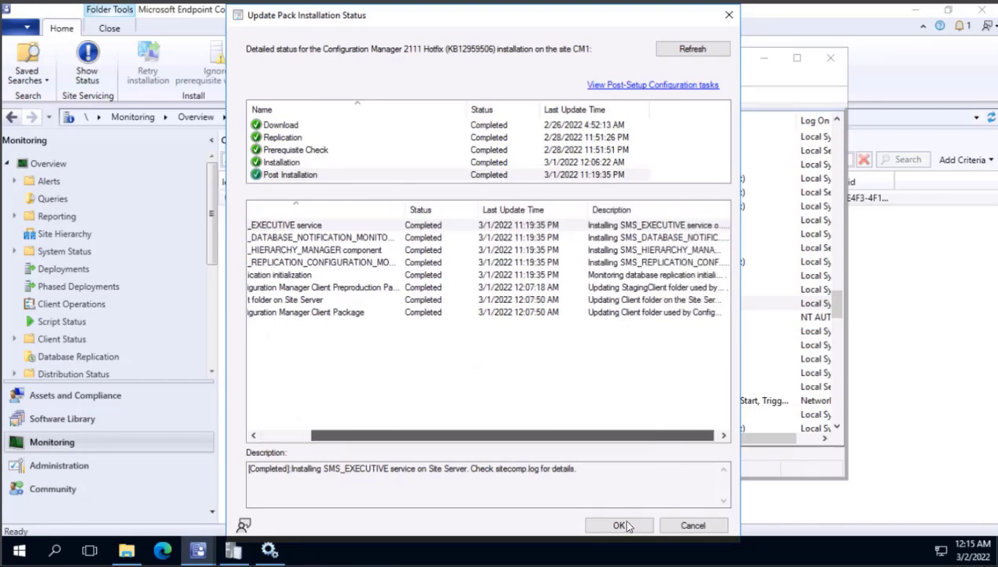
click(621, 525)
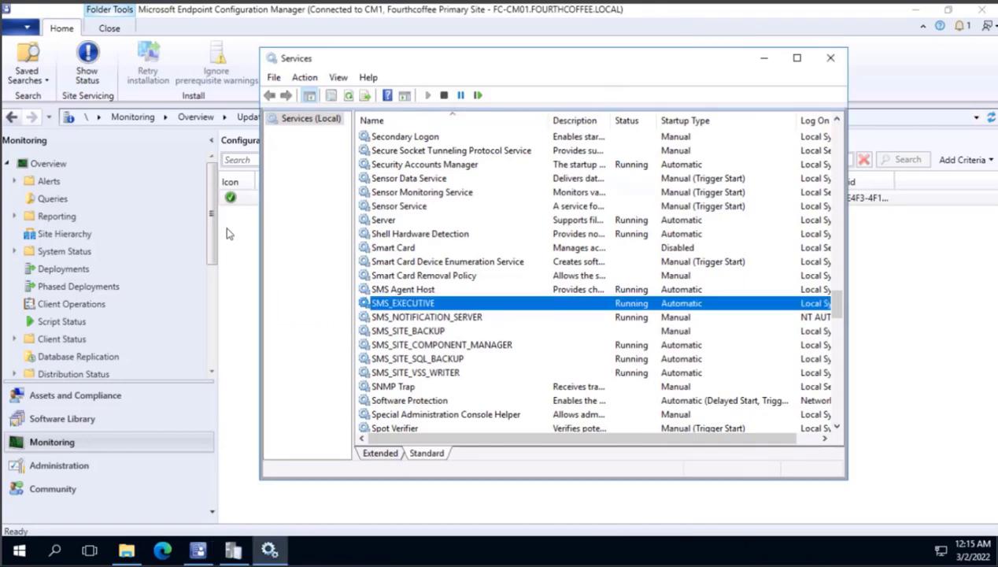
click(258, 207)
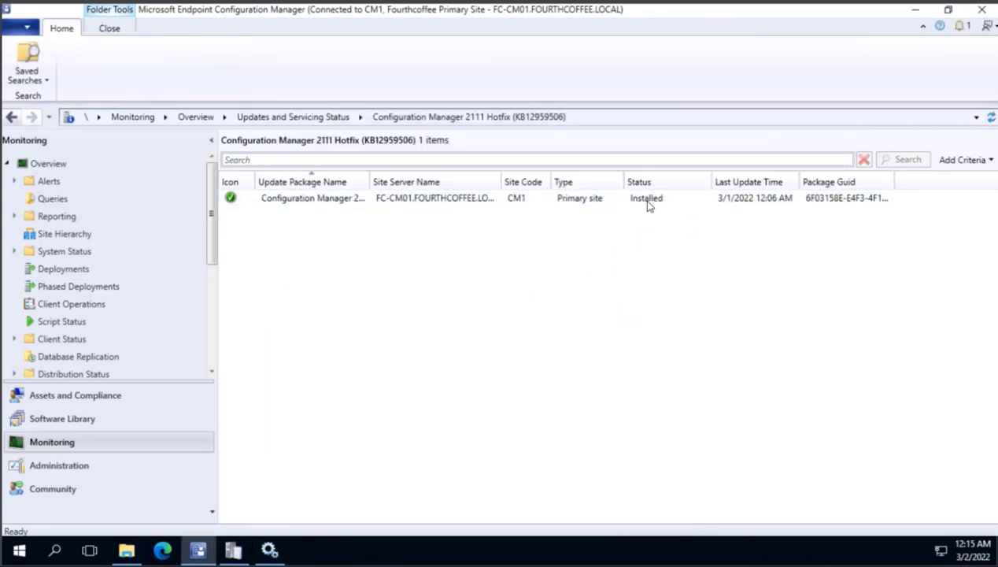